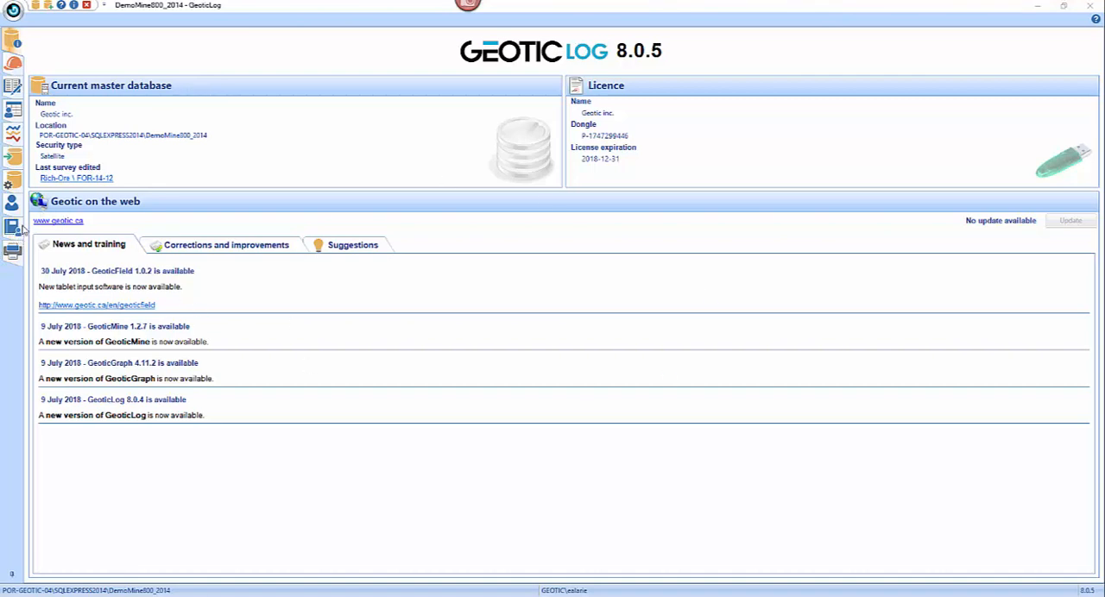
- Open the Region settings from the library of database dictionaries and settings
click(16, 229)
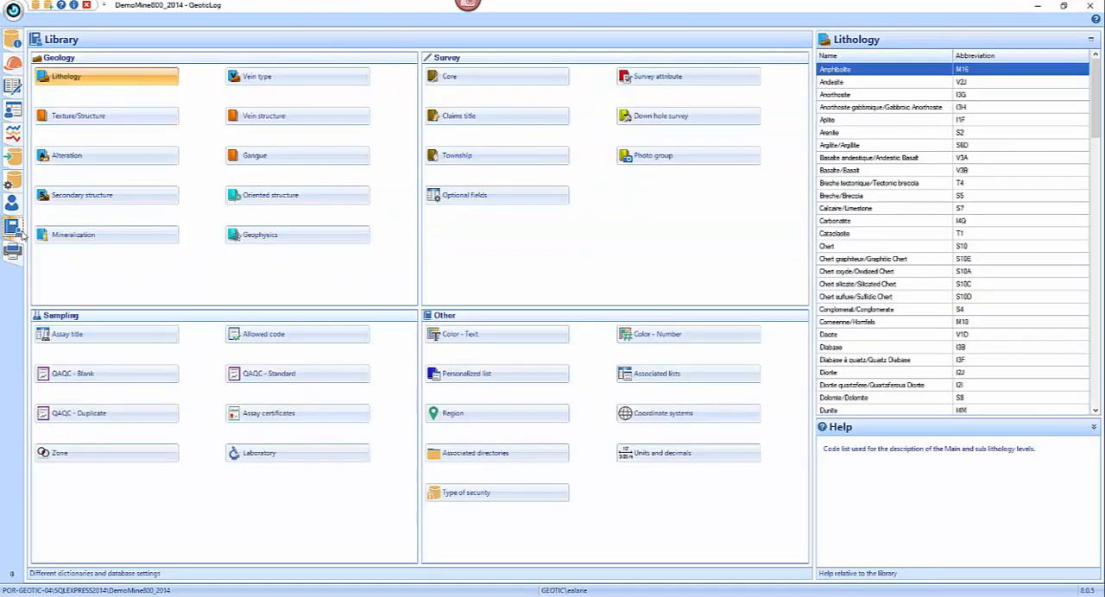
click(341, 235)
click(480, 334)
click(471, 374)
click(462, 415)
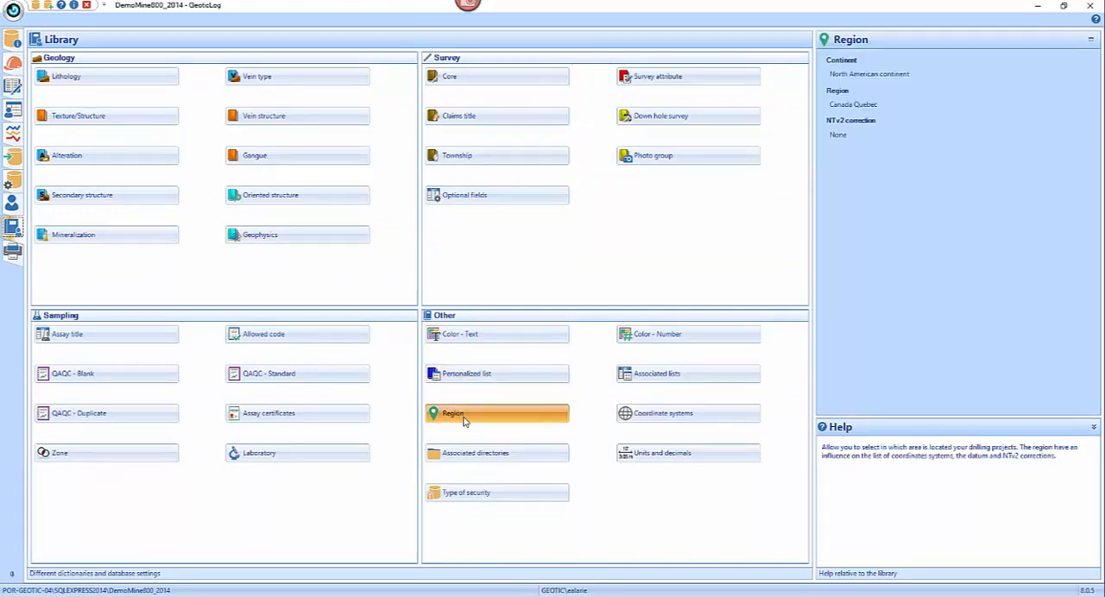
double_click(456, 415)
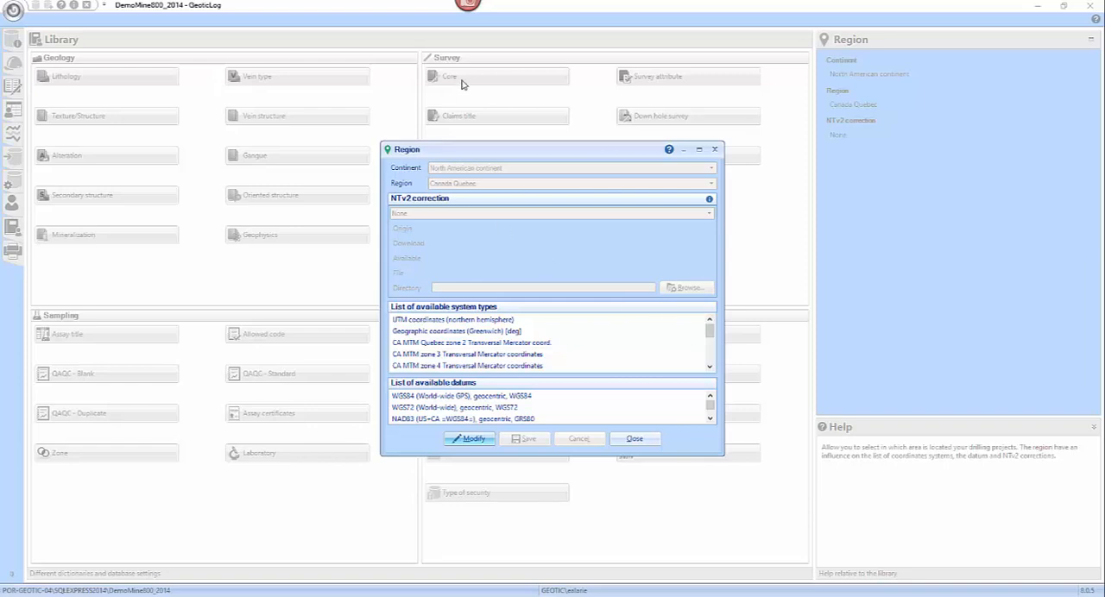
- Make the region settings editable and choose North American continent as the continent and Canada Quebec as the region
click(473, 439)
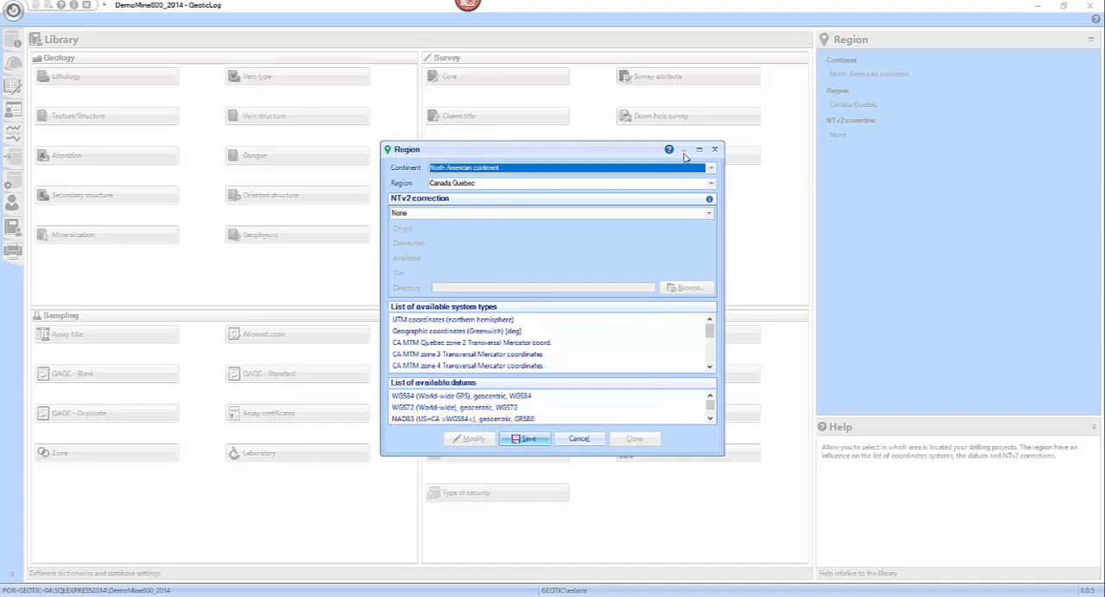
click(710, 169)
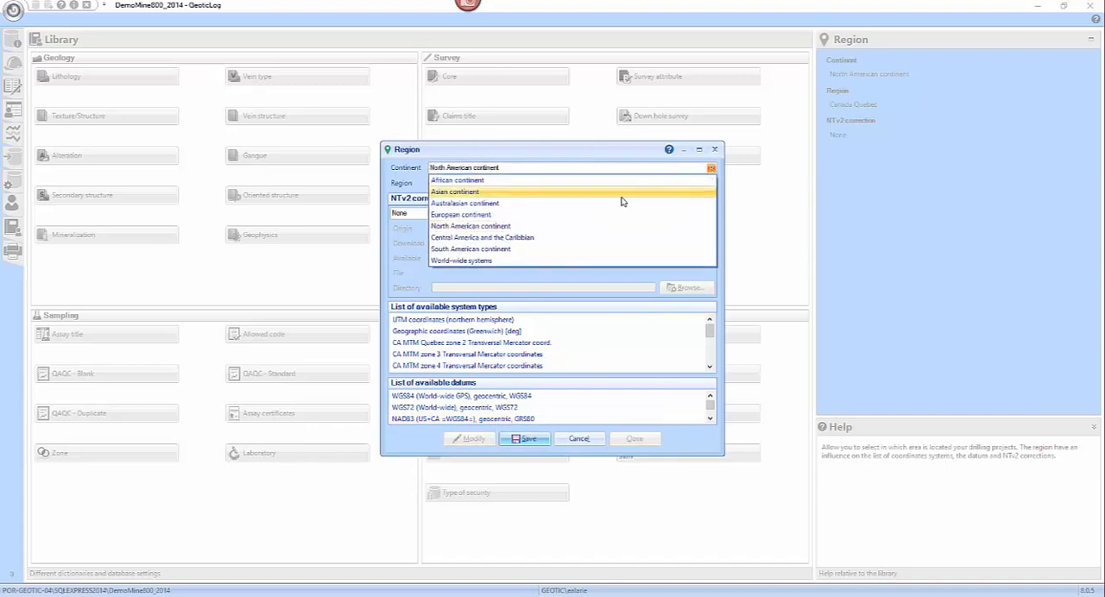
click(489, 227)
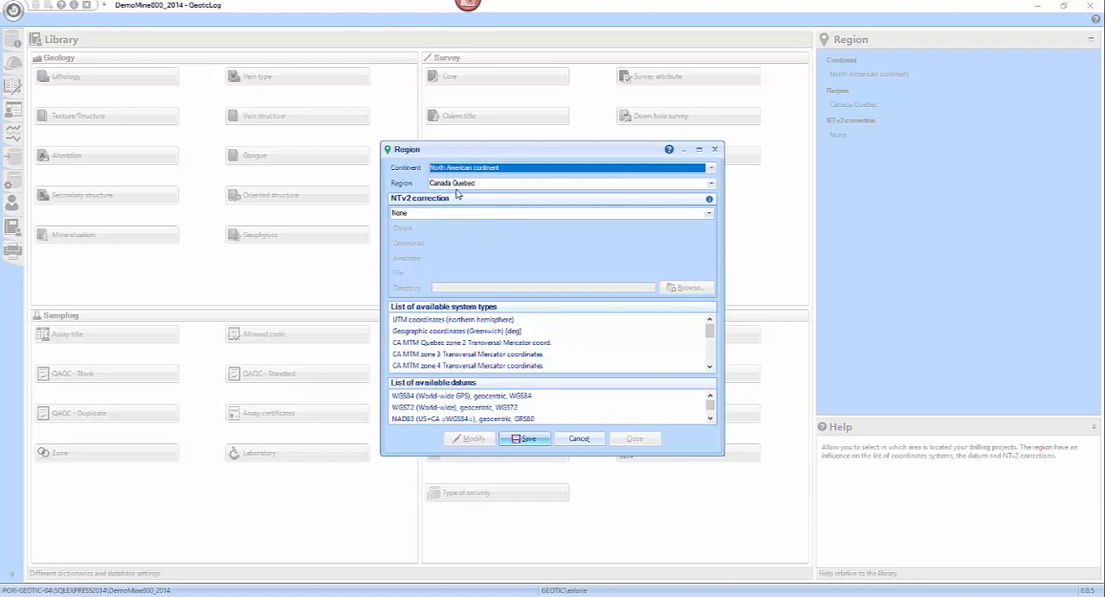
click(710, 185)
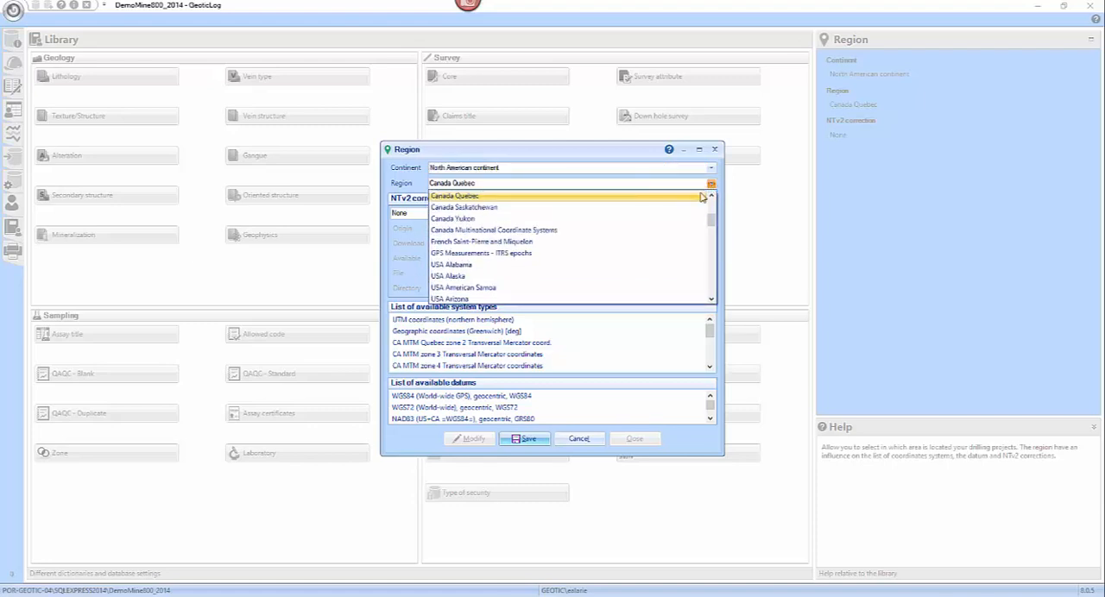
click(696, 202)
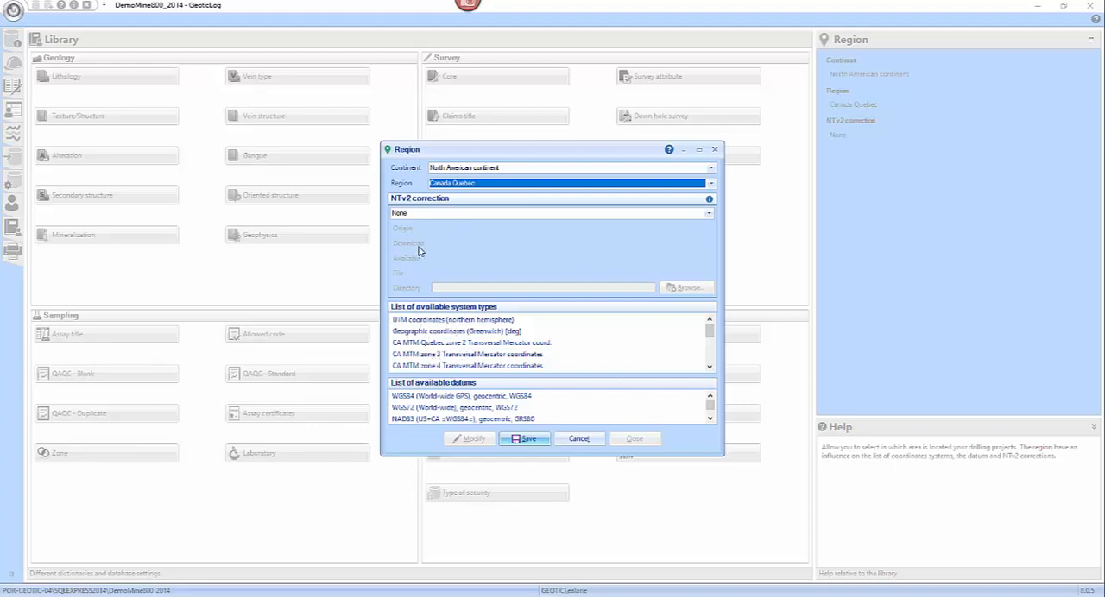
- Try the NTv2 correction NTV2_0 <±0.5m, NAD27 <==> NAD83 and look through the other available corrections
click(708, 214)
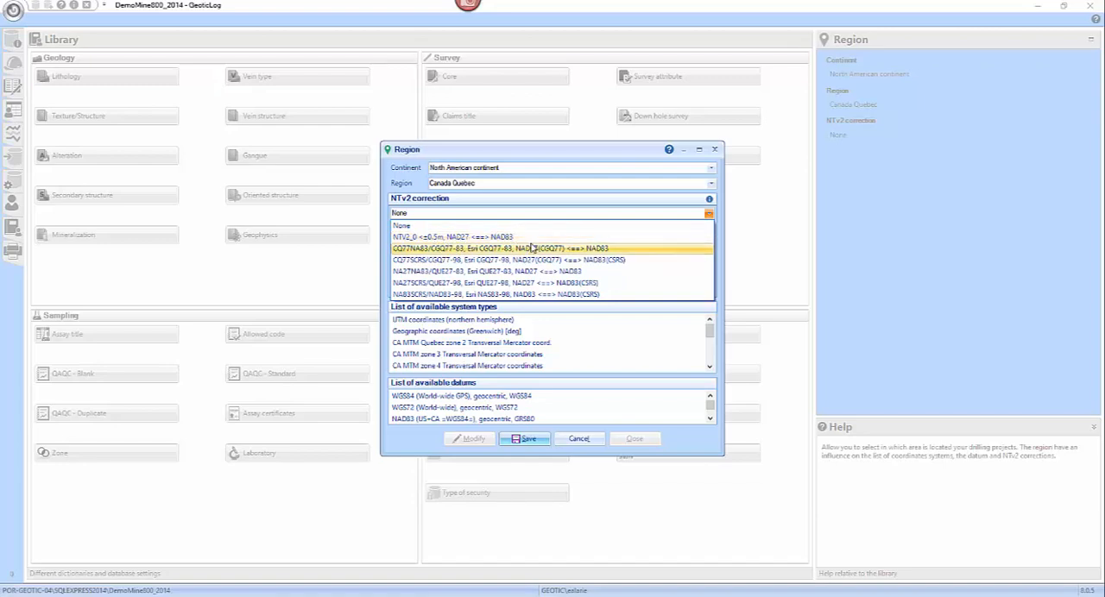
click(473, 239)
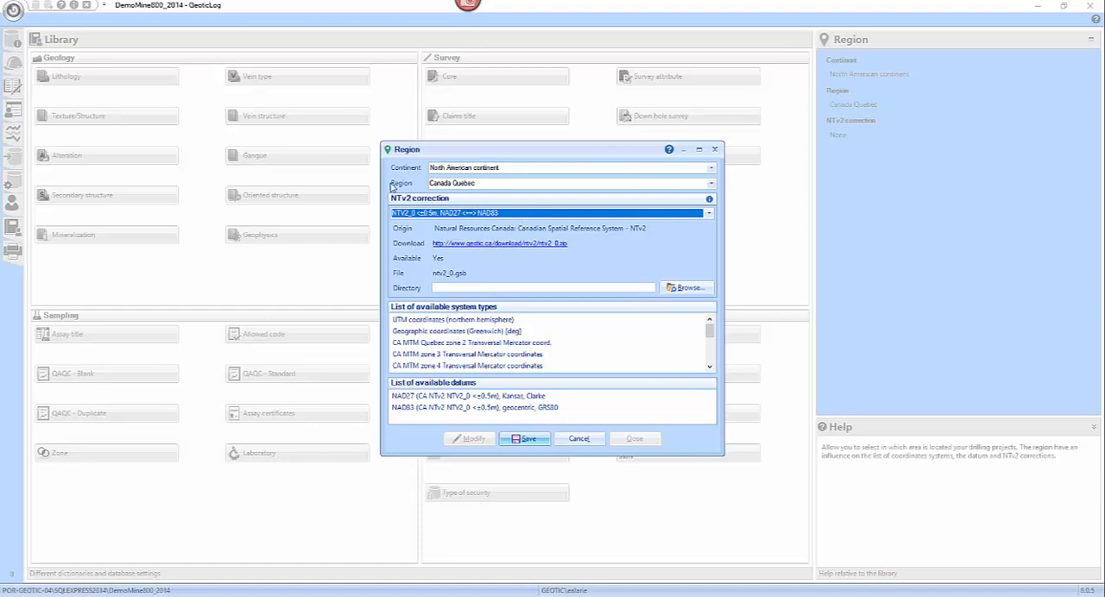
click(709, 214)
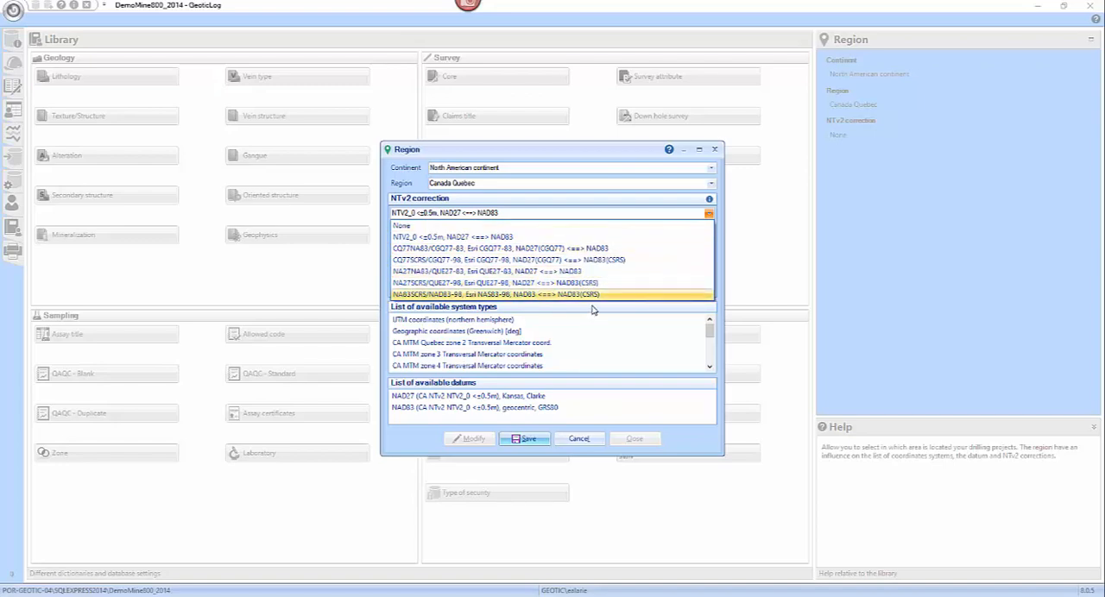
click(715, 317)
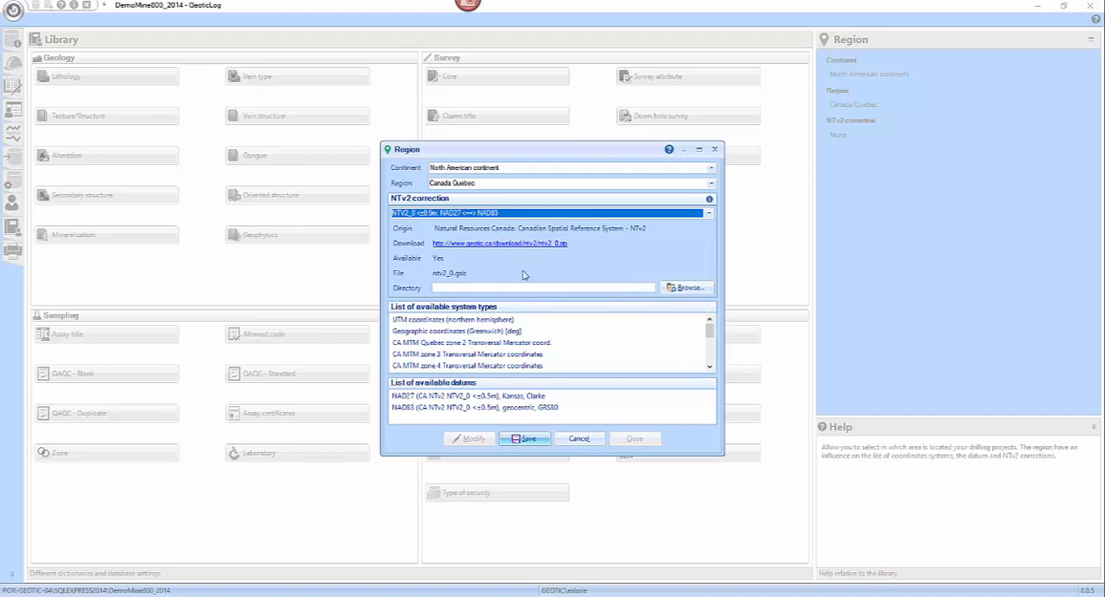
- Set the NTv2 correction to None and save the region settings
click(708, 213)
click(618, 226)
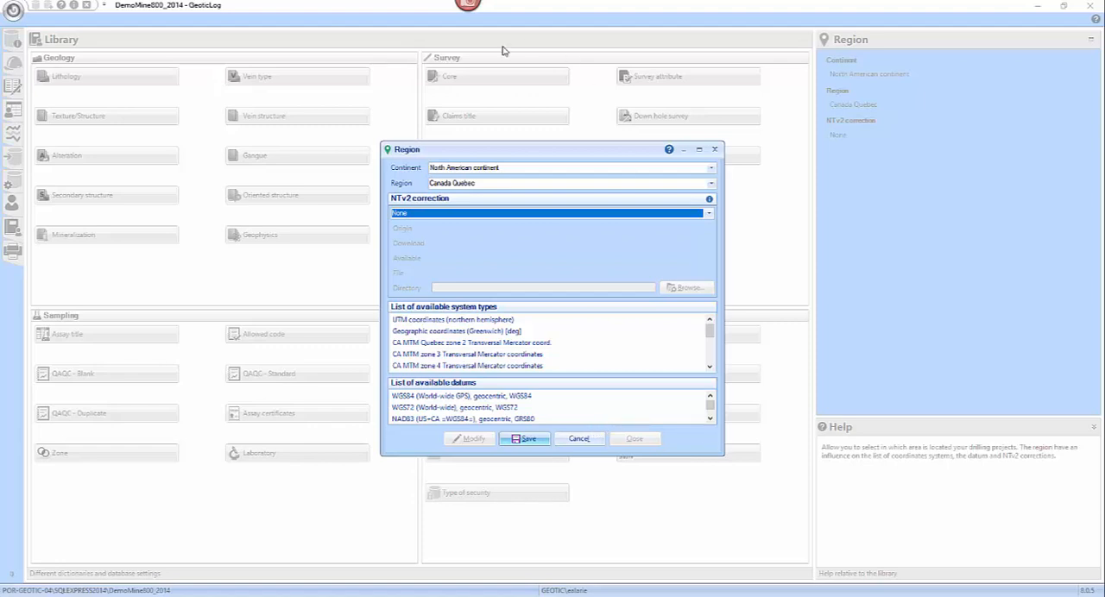
click(515, 440)
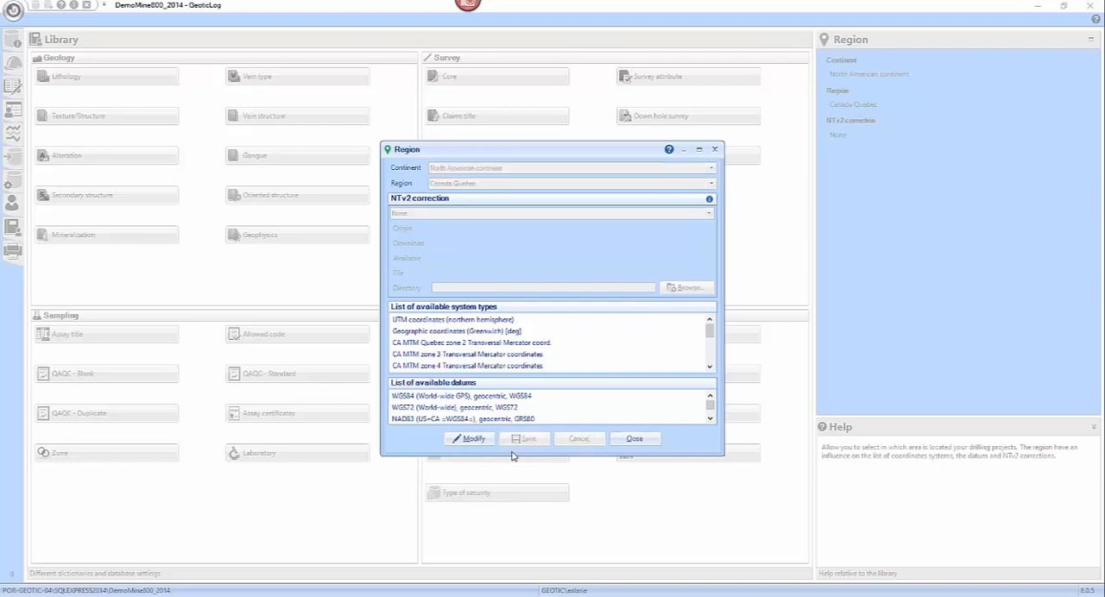
click(635, 438)
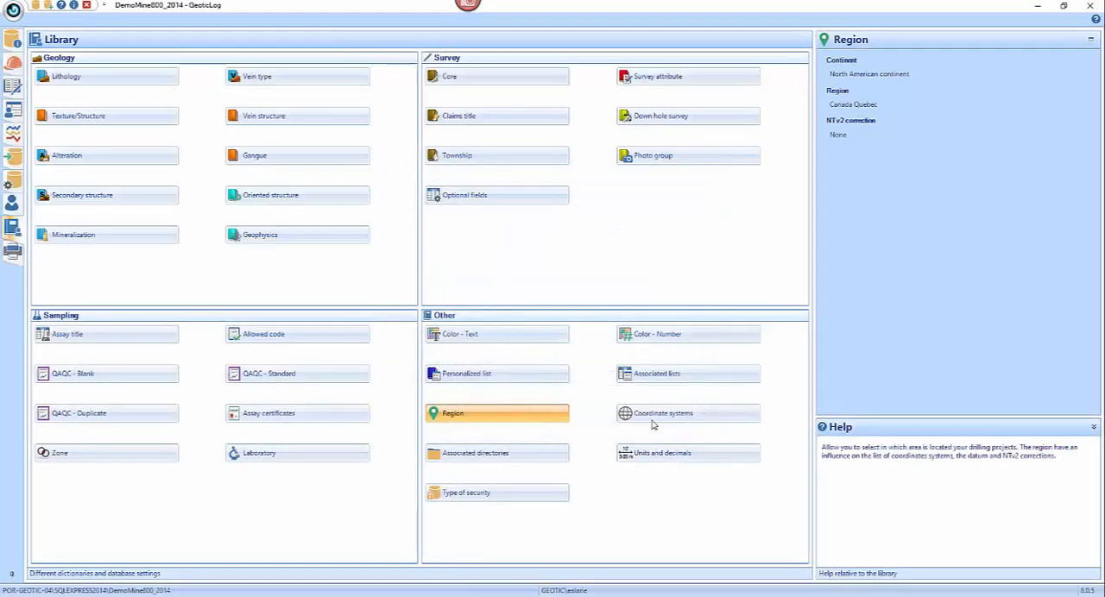
- Open the library's coordinate systems definitions to examine the UTM Z18 system
click(701, 420)
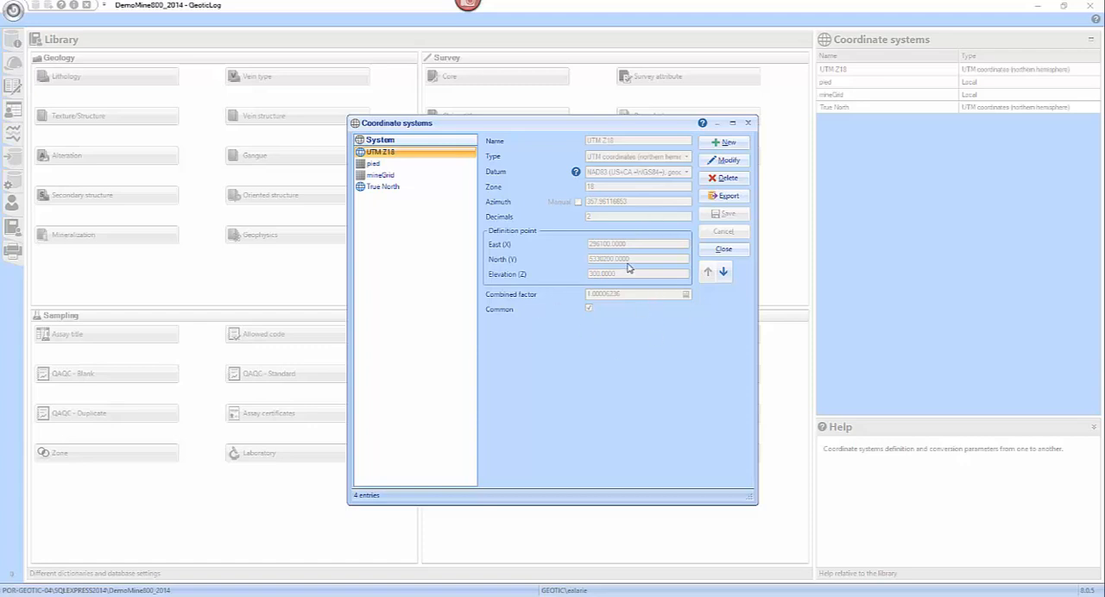
- Switch to the PowerPoint slide show drawings.pptx and go back through the slides to the Panama projection comparison
click(589, 596)
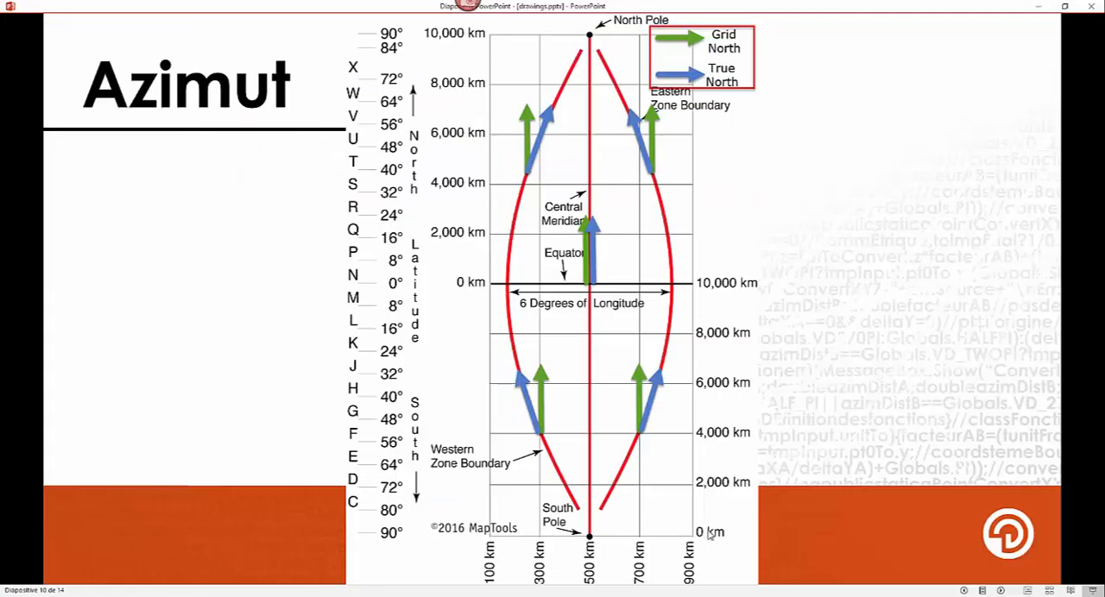
key(Left)
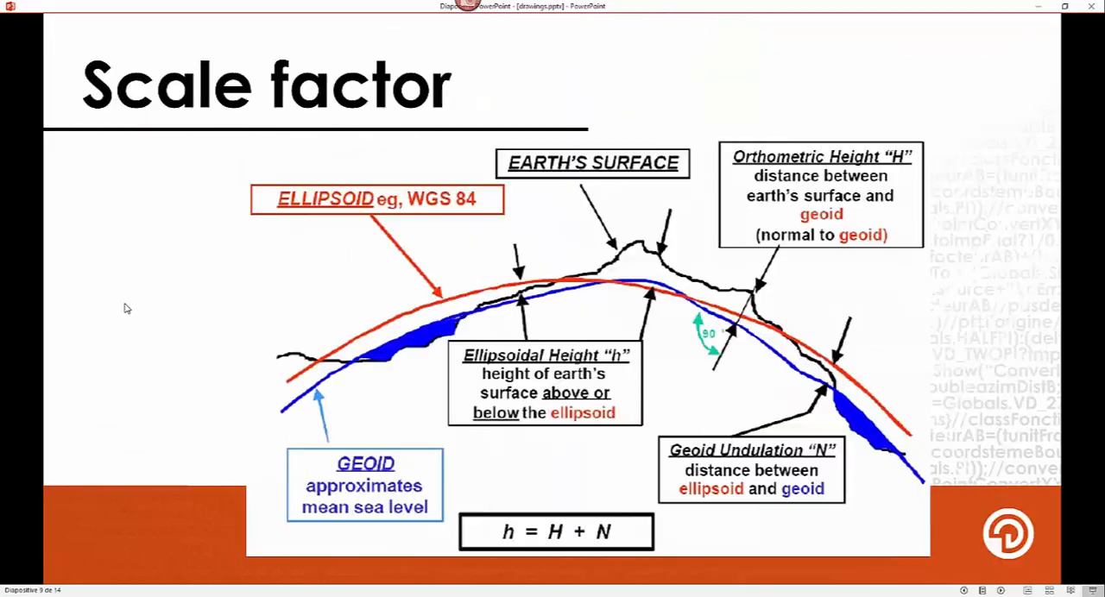
key(Left)
key(Left)
key(Left)
key(Left)
key(Left)
key(Left)
key(Left)
key(Left)
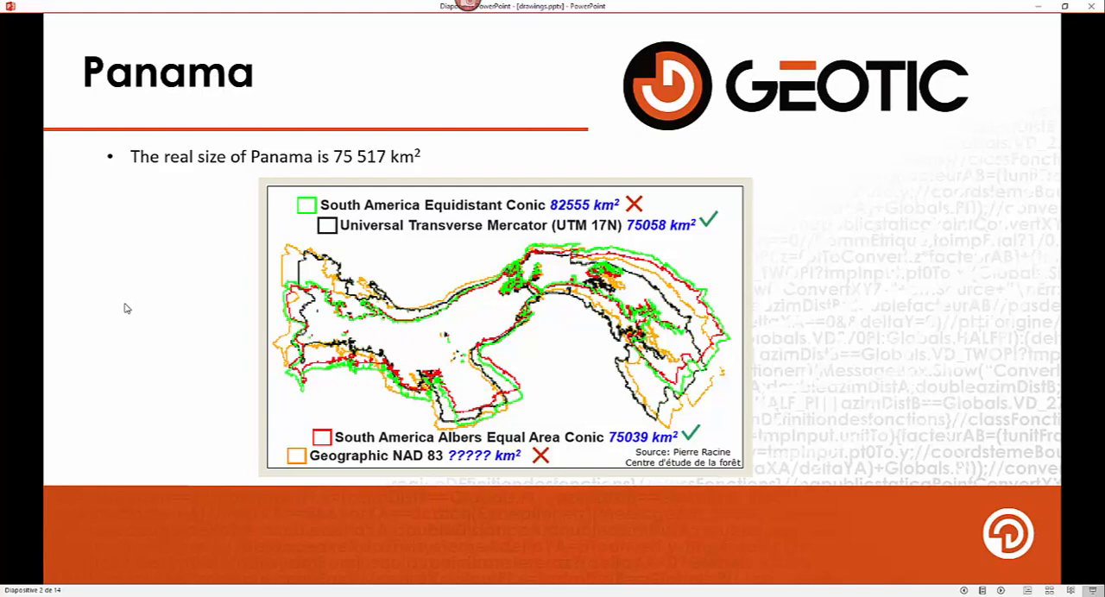
click(124, 308)
key(Left)
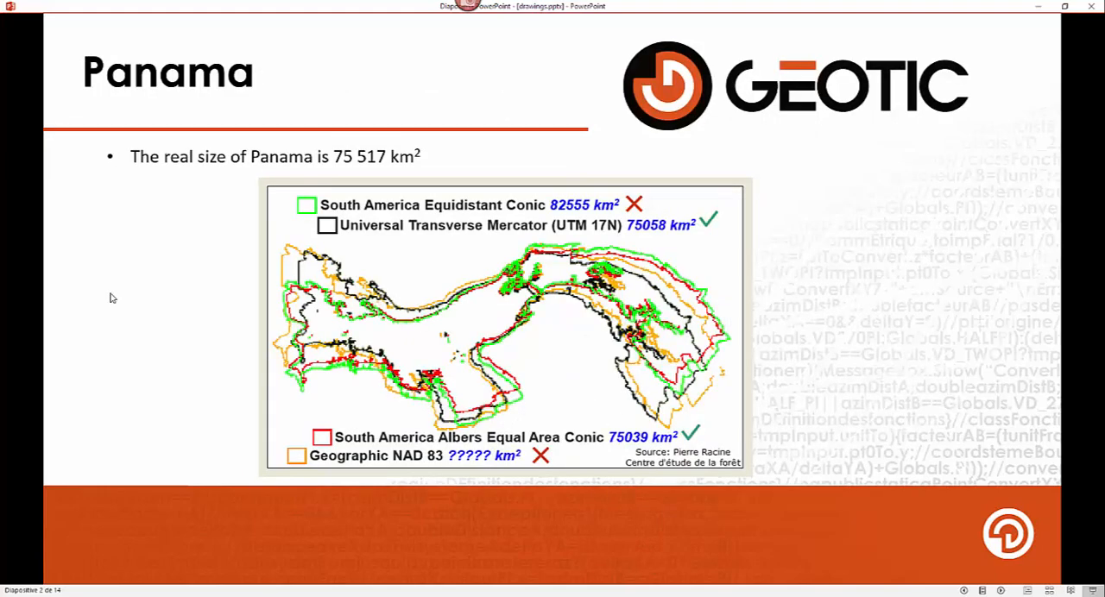
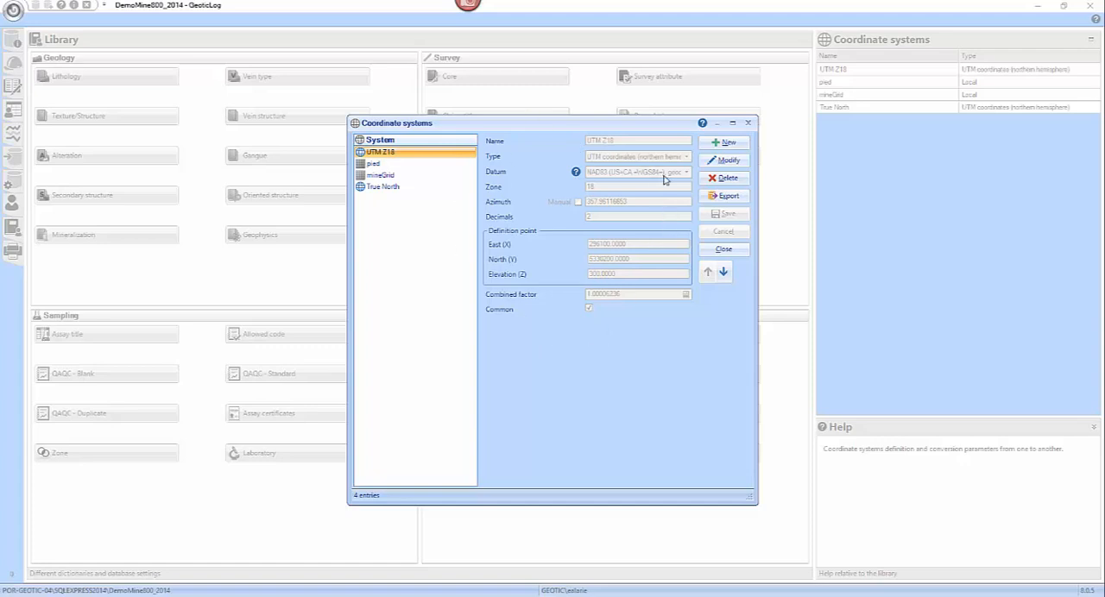
- Create a coordinate system named UTM19 of the type UTM coordinates (northern hemisphere)
click(723, 143)
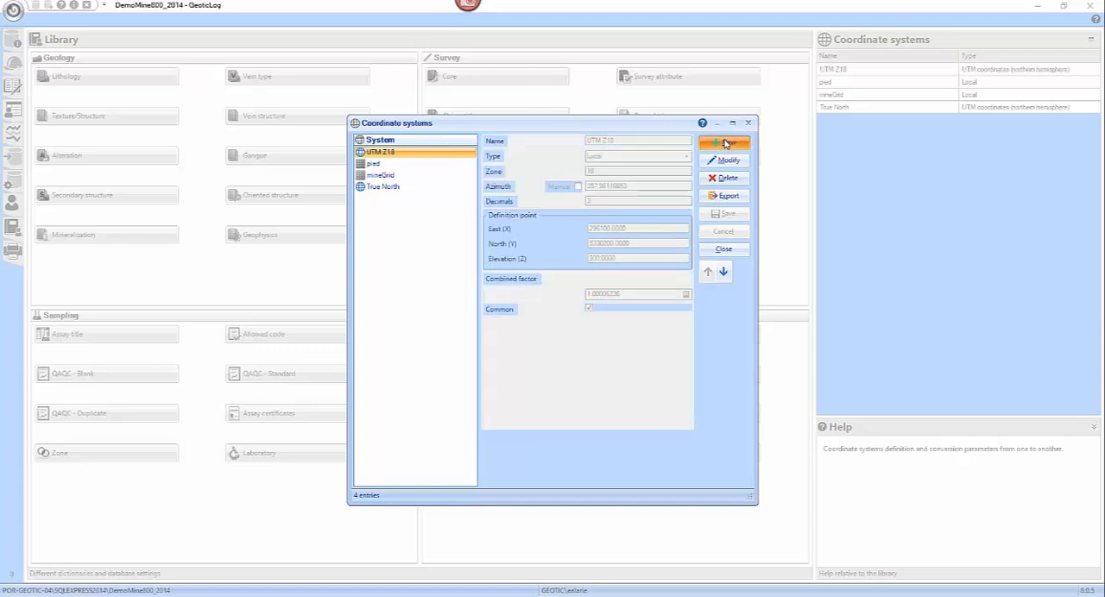
text(UTM19)
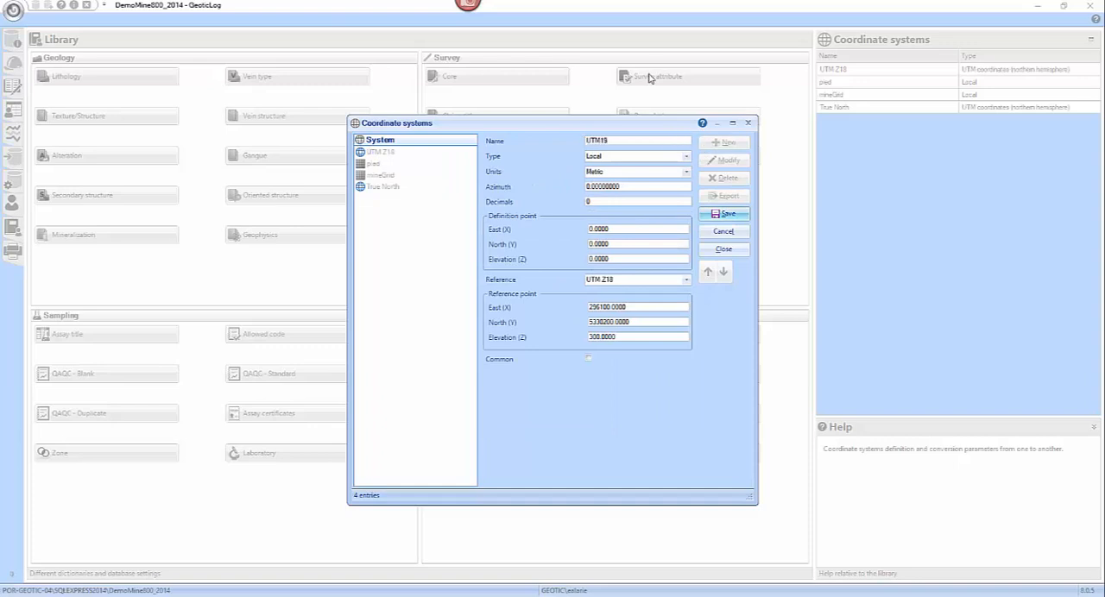
click(685, 156)
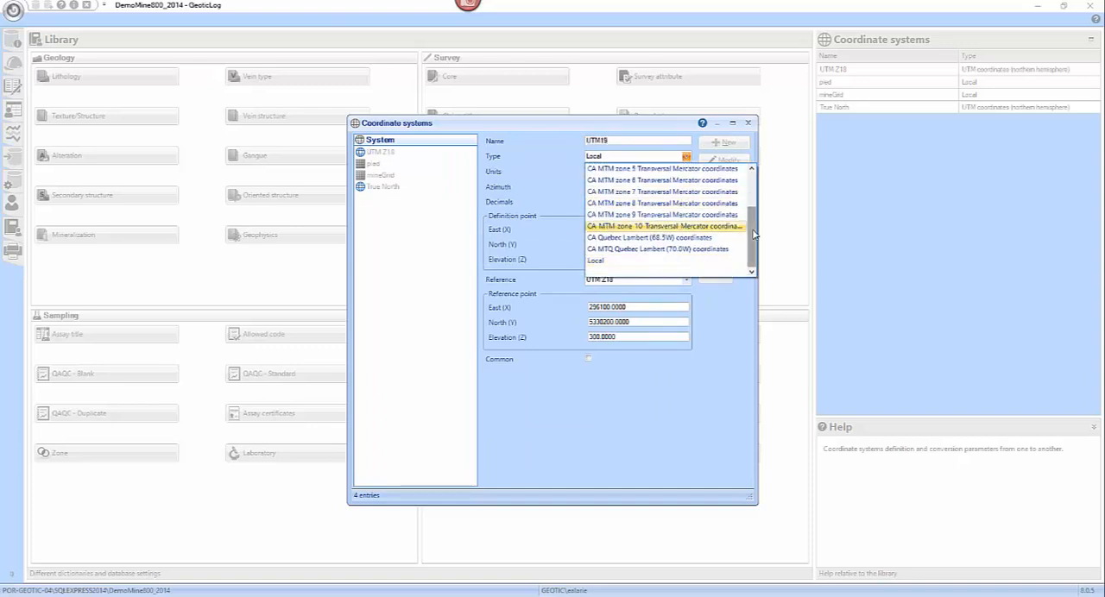
drag(752, 232, 753, 161)
click(700, 169)
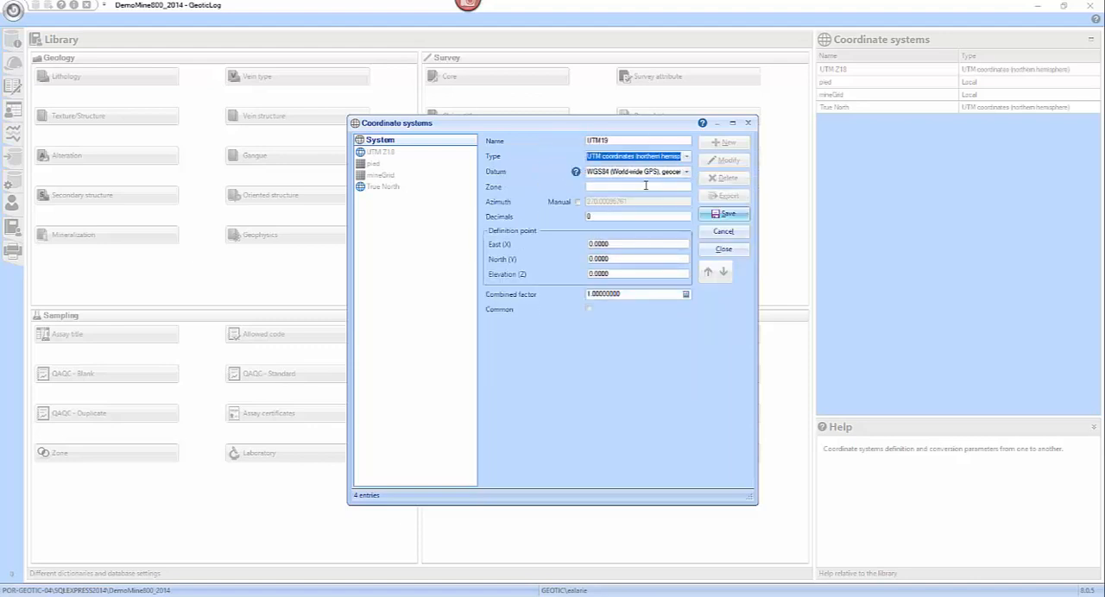
- Set the new system's datum to NAD83 (US+CA =WGS84=), geocentric, GRS80, with zone 19 and 2 decimals
click(687, 174)
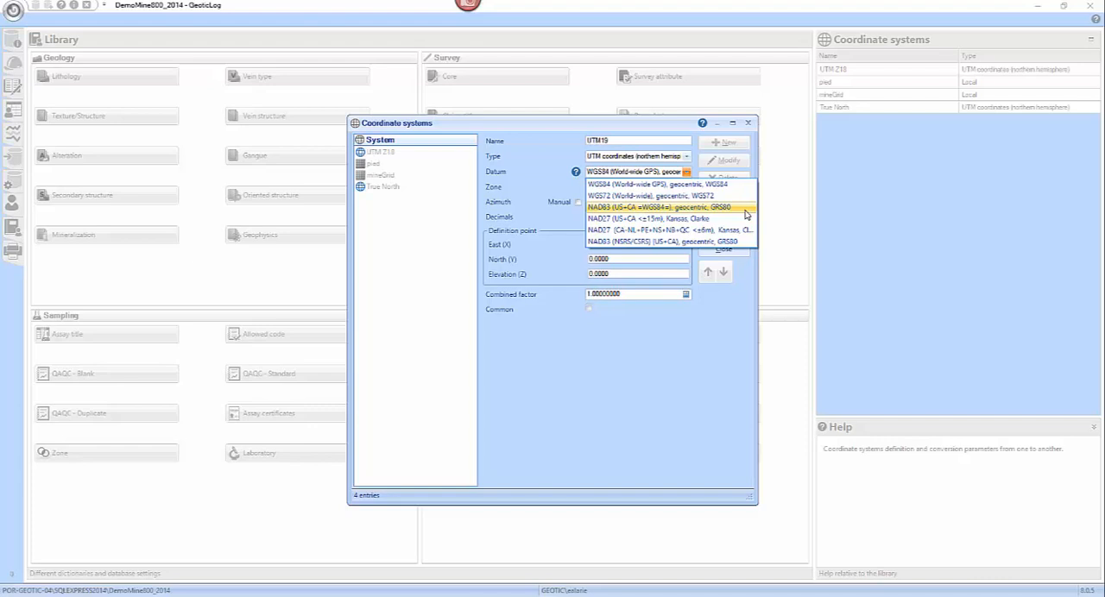
click(744, 209)
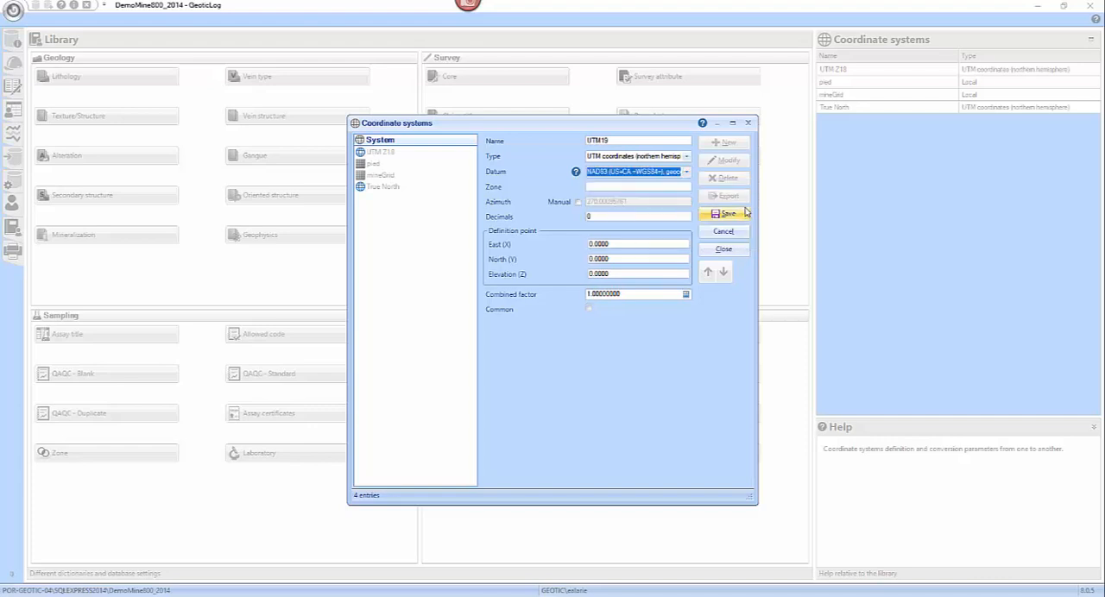
click(632, 187)
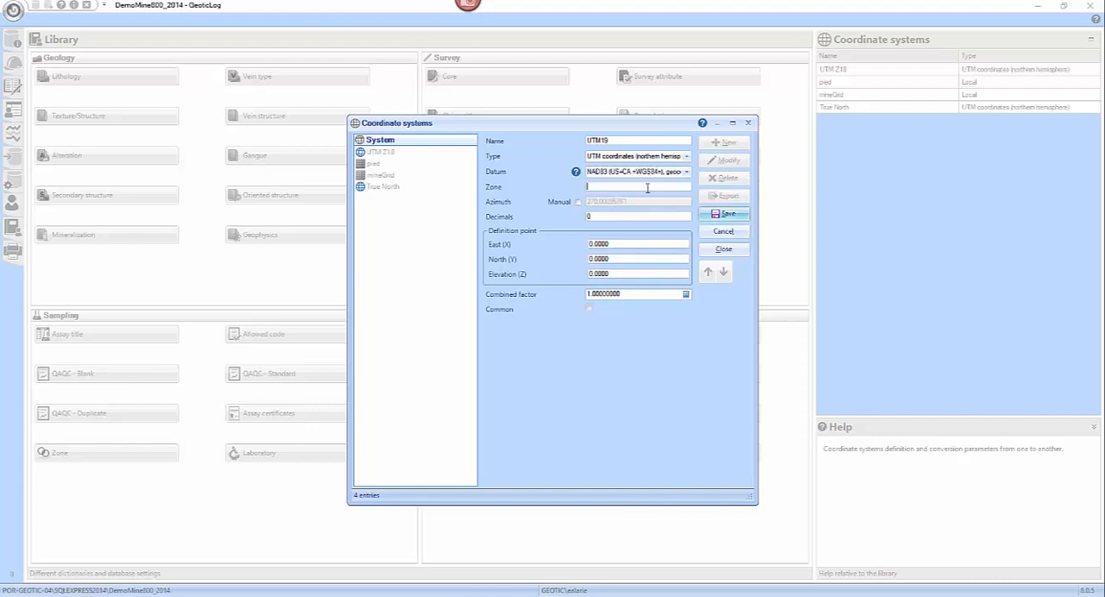
text(19)
key(BackSpace)
text(3)
key(BackSpace)
text(2)
- Set the definition point to East 296100, North 5330200 and Elevation 300, and calculate the combined factor
click(618, 243)
text(296100)
click(644, 259)
text(5330200)
click(652, 274)
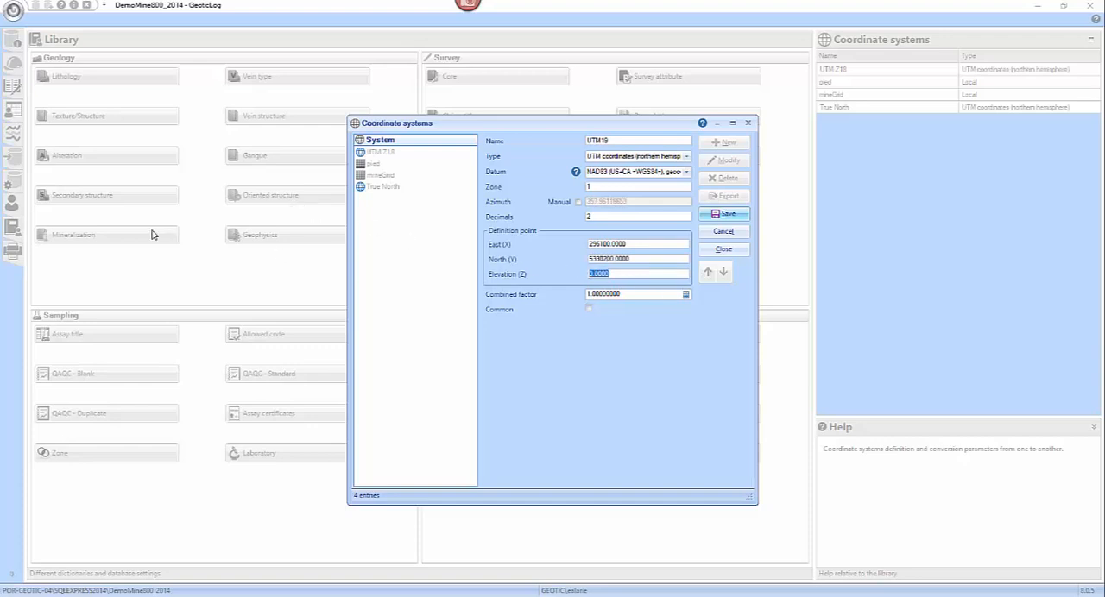
text(300)
click(686, 294)
click(651, 273)
- Switch to the PowerPoint slide show drawings.pptx and compare the Azimut slides on UTM zone scale and grid versus true north
click(623, 596)
click(902, 494)
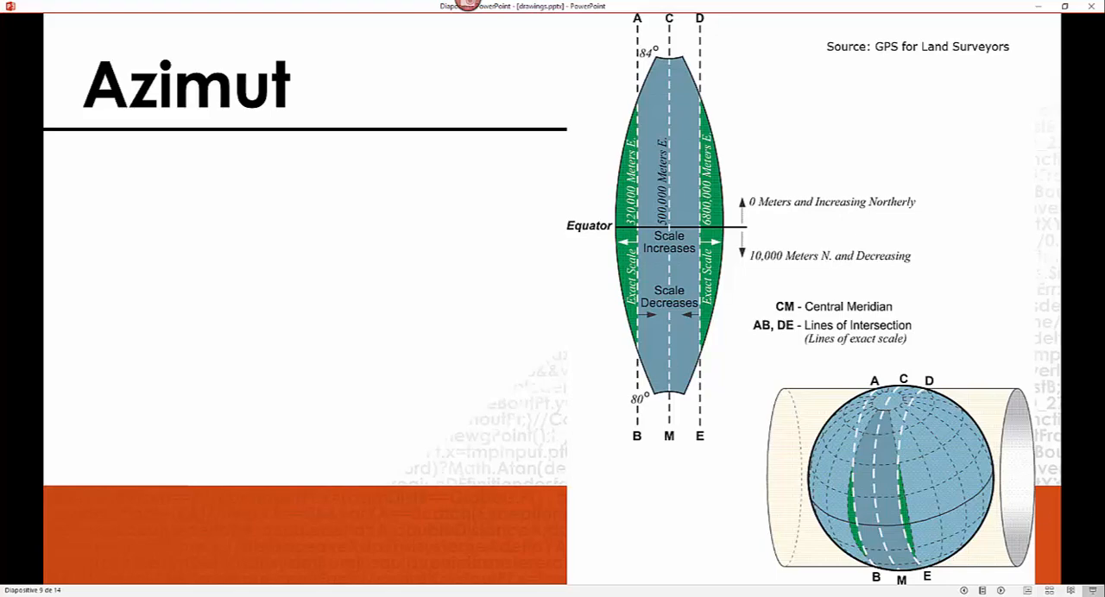
click(854, 455)
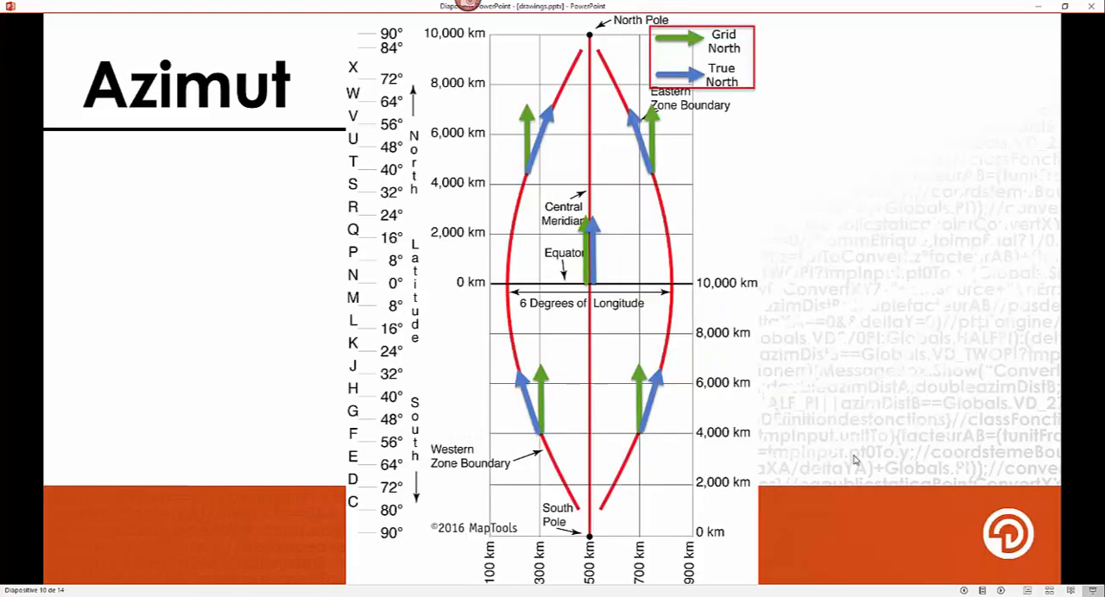
key(Left)
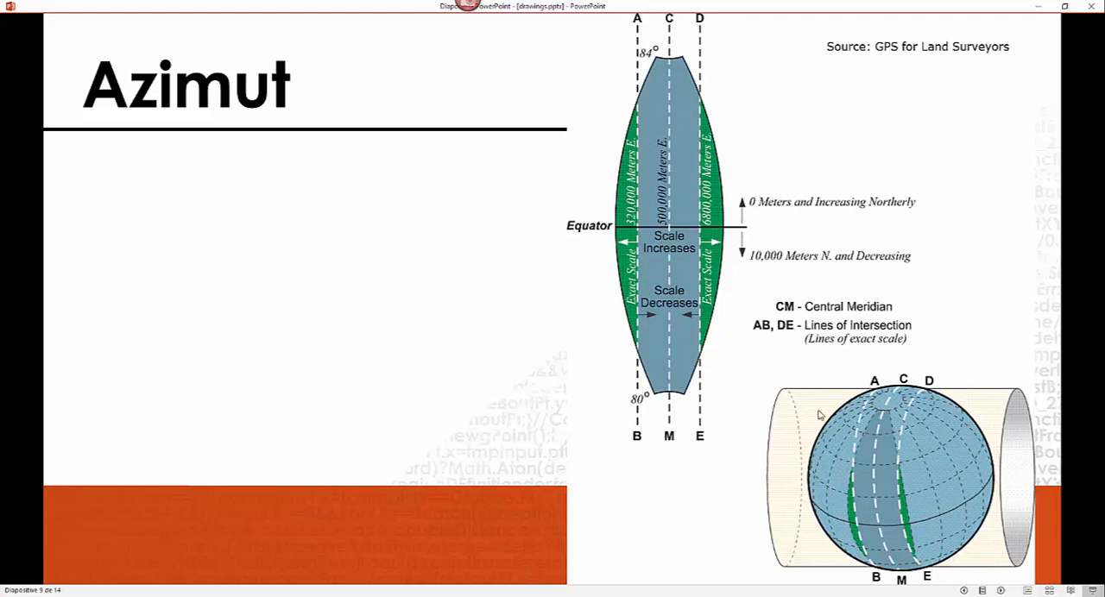
click(896, 506)
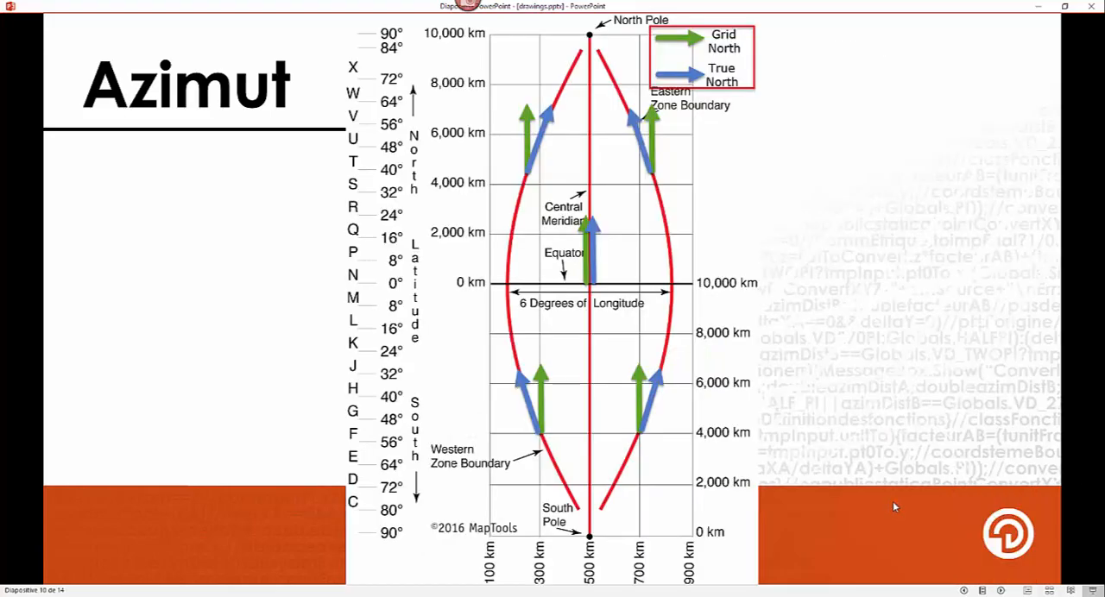
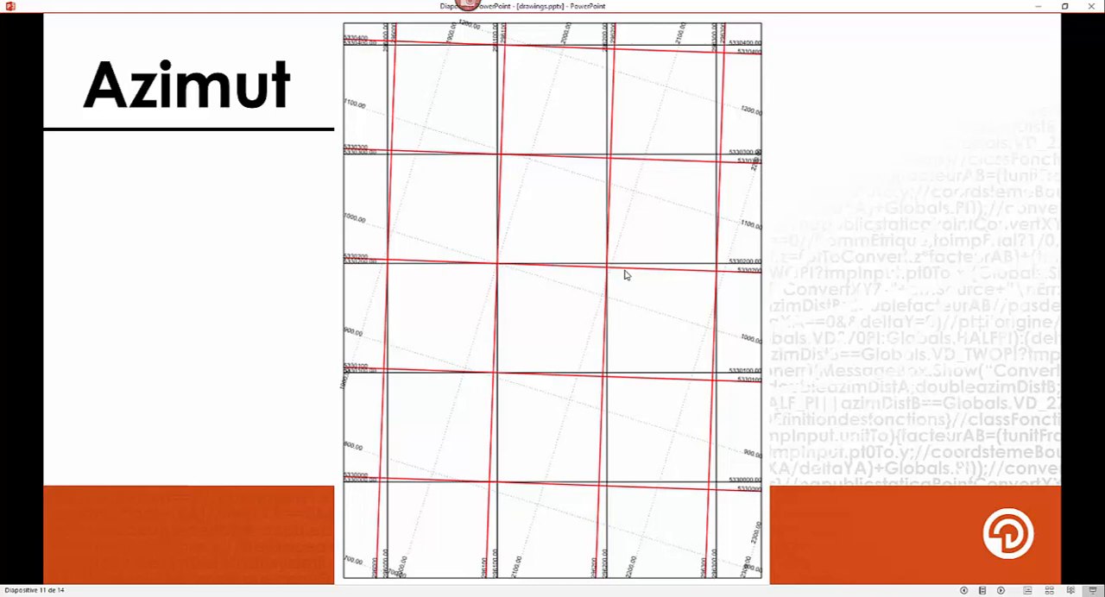
- Compare the Azimut slides showing the rotated coordinate grids and the grid north versus true north arrows
click(626, 274)
key(Left)
key(Left)
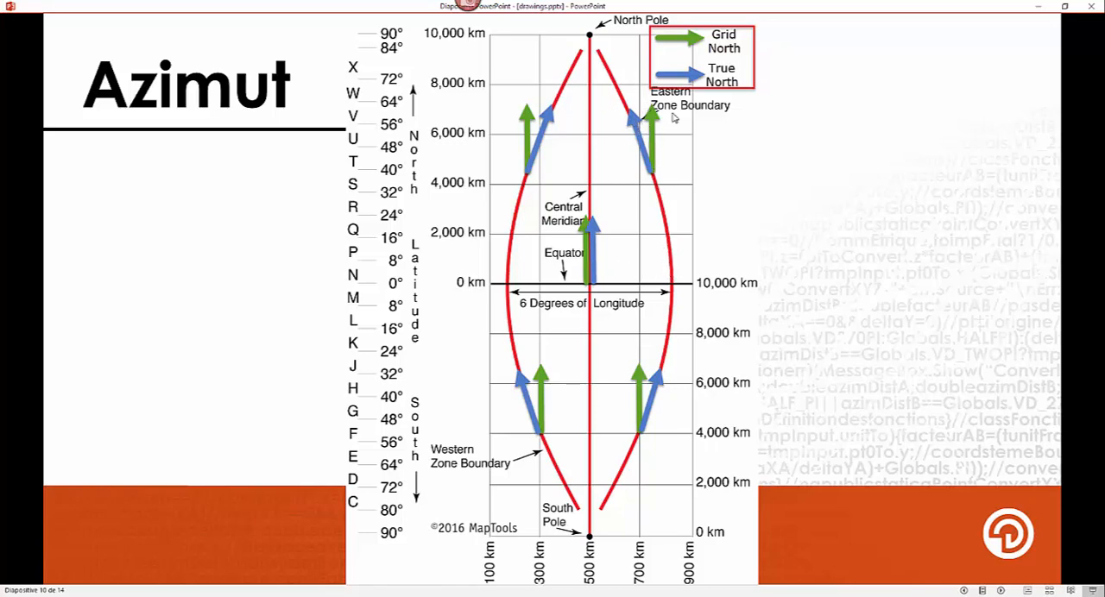
click(608, 124)
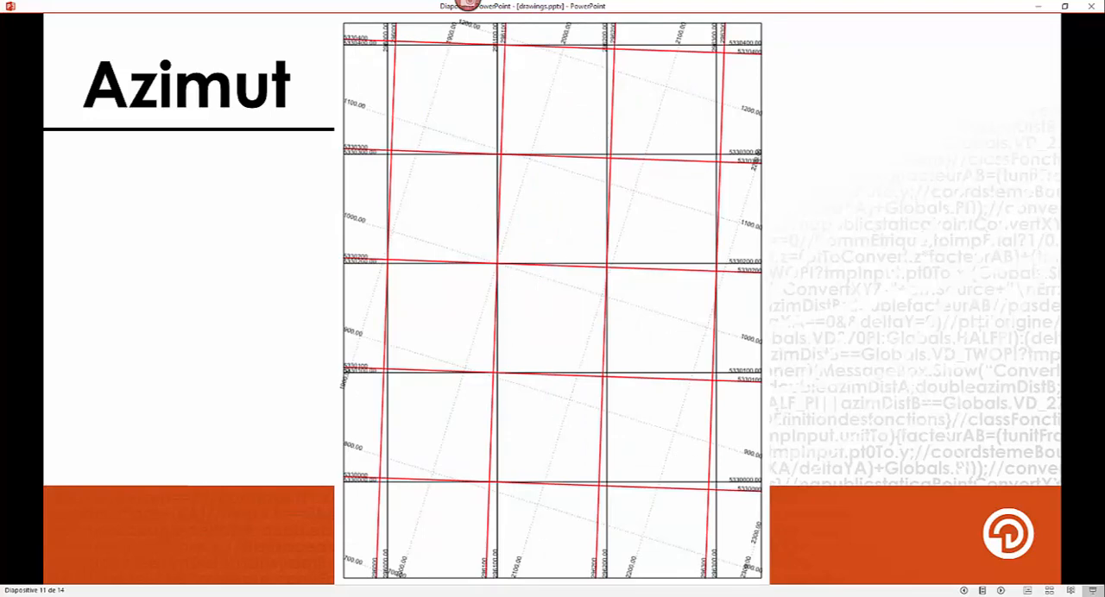
- Switch back to GeoticLog, try the manual azimuth option for UTM19, and cancel the new coordinate system
key(alt+Tab)
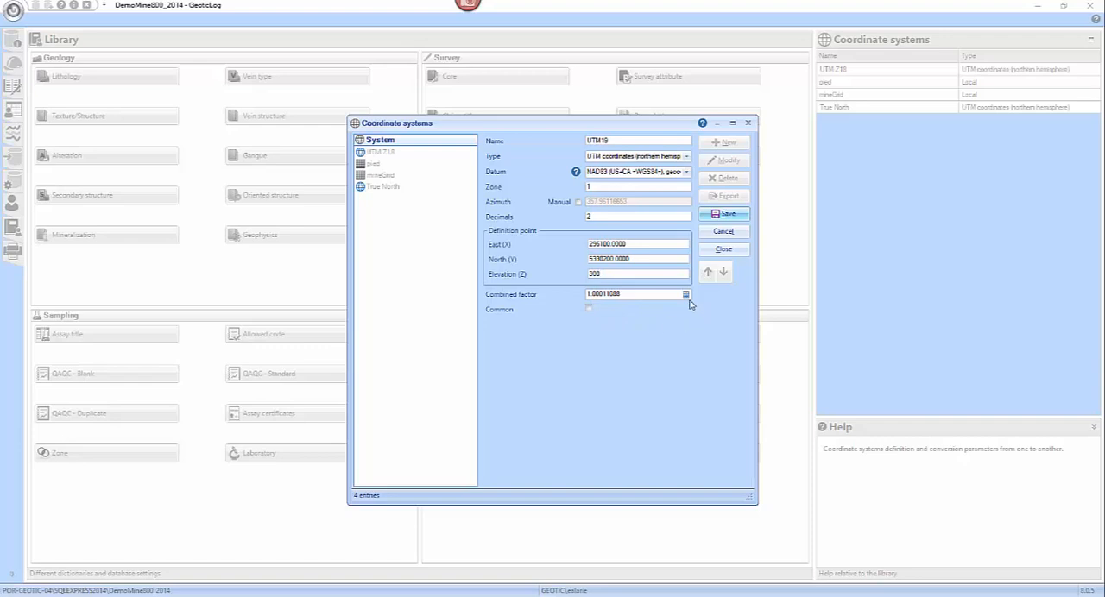
click(580, 204)
click(579, 204)
click(579, 203)
drag(639, 203, 559, 201)
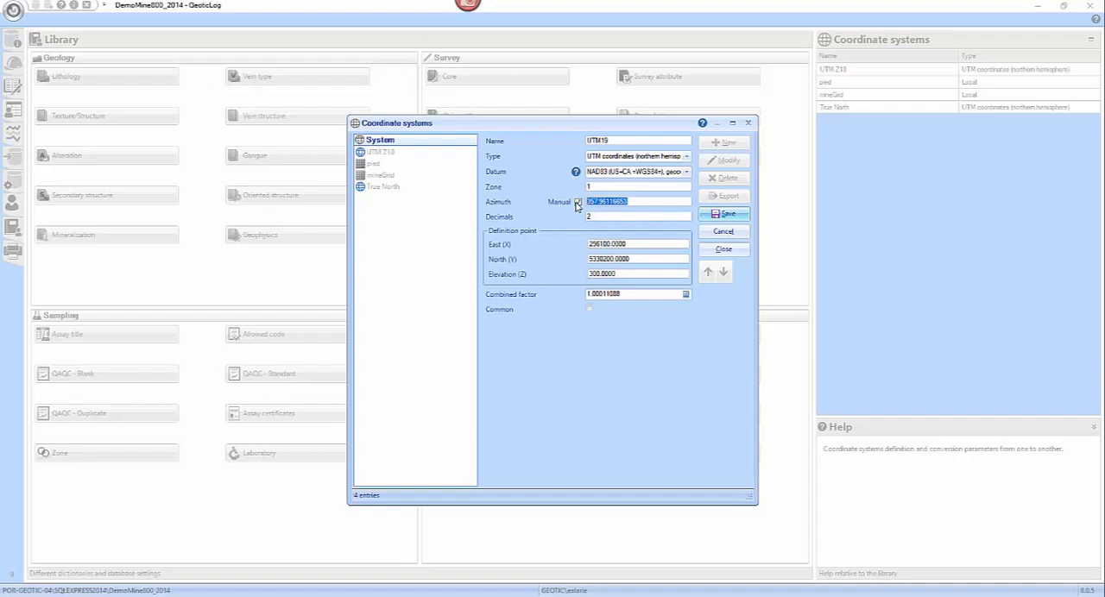
click(576, 204)
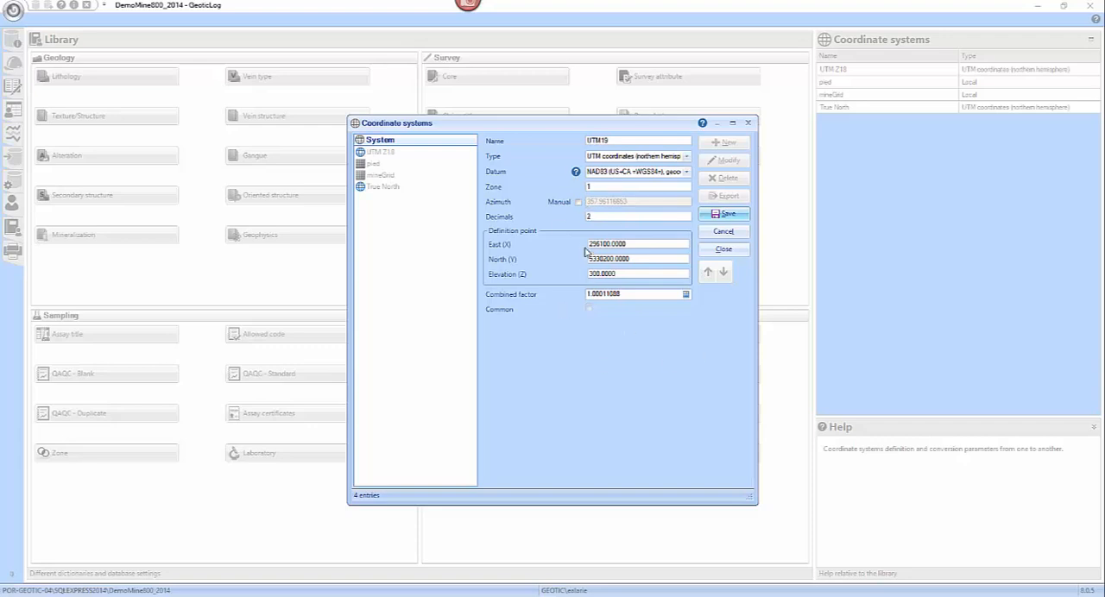
click(578, 203)
click(579, 202)
click(730, 234)
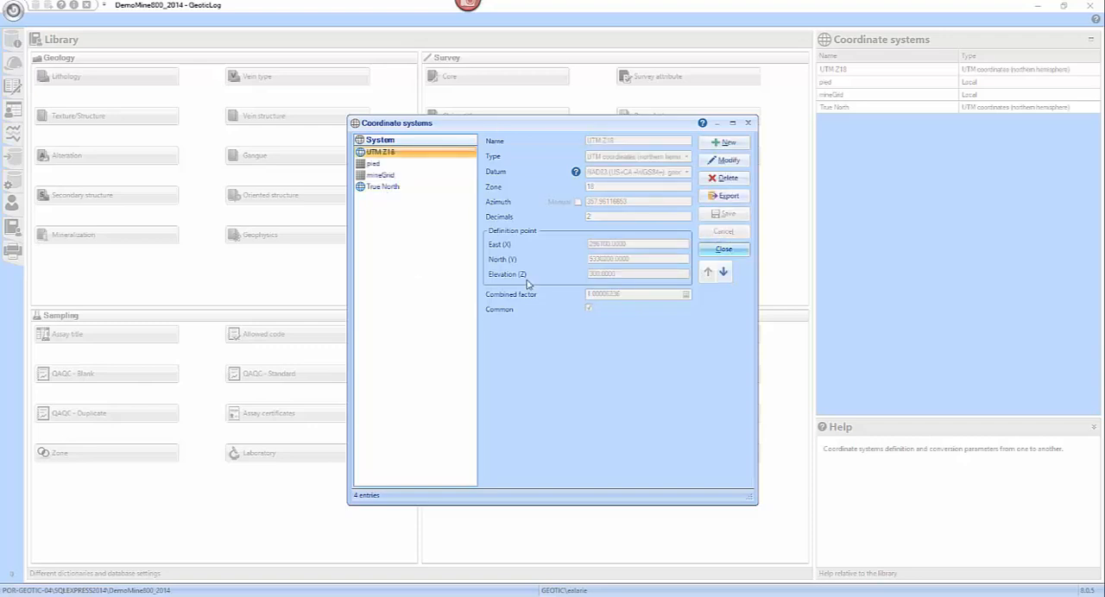
- Start a new coordinate system named local with the type Local and Metric units
click(729, 145)
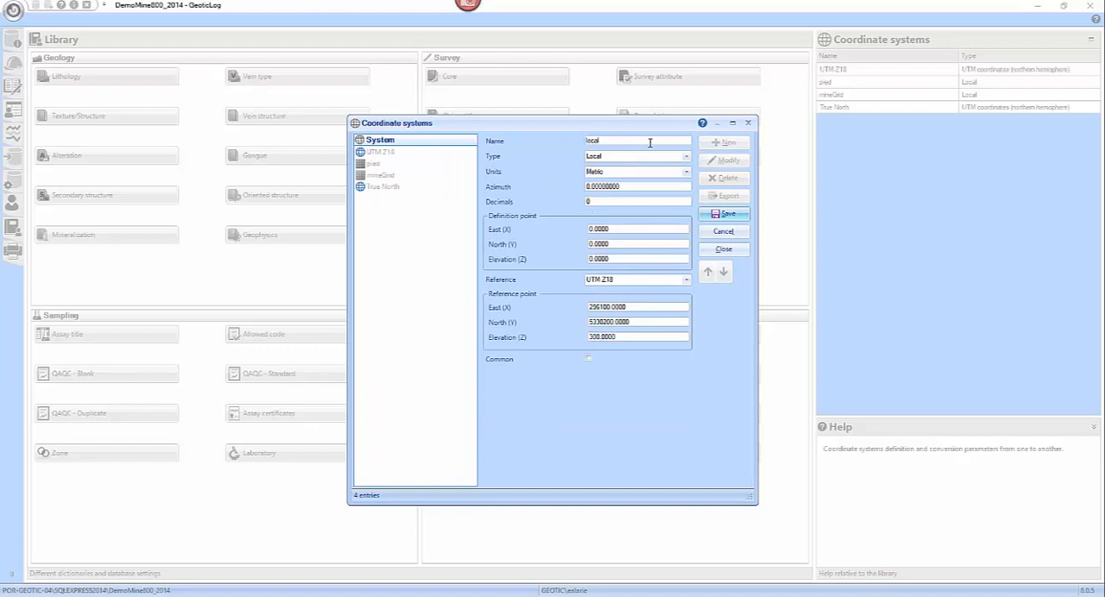
text(local)
click(686, 157)
click(628, 260)
click(683, 172)
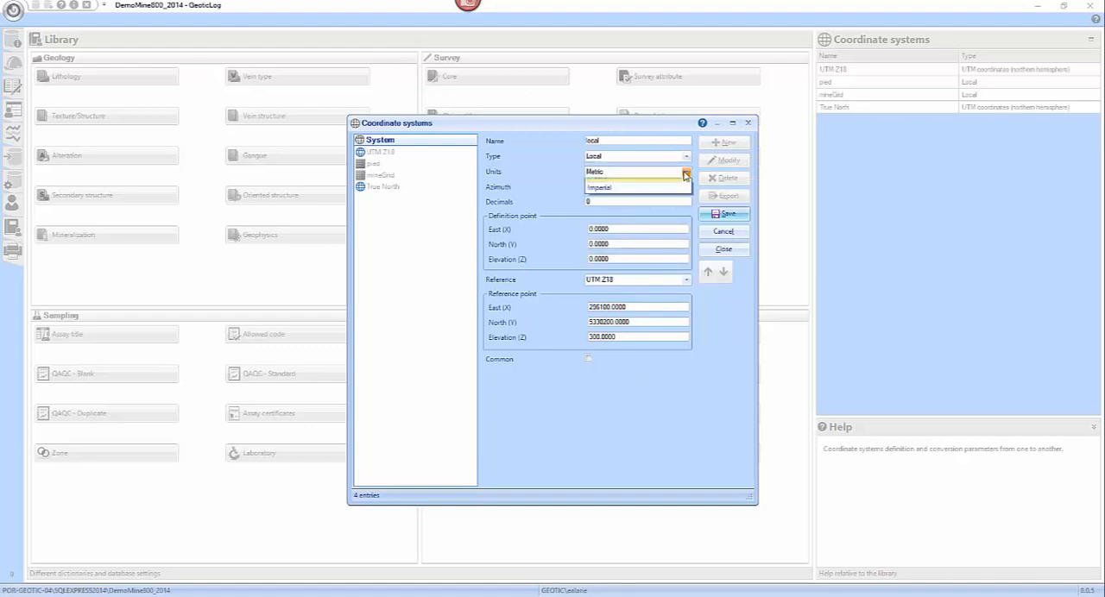
click(677, 180)
key(Tab)
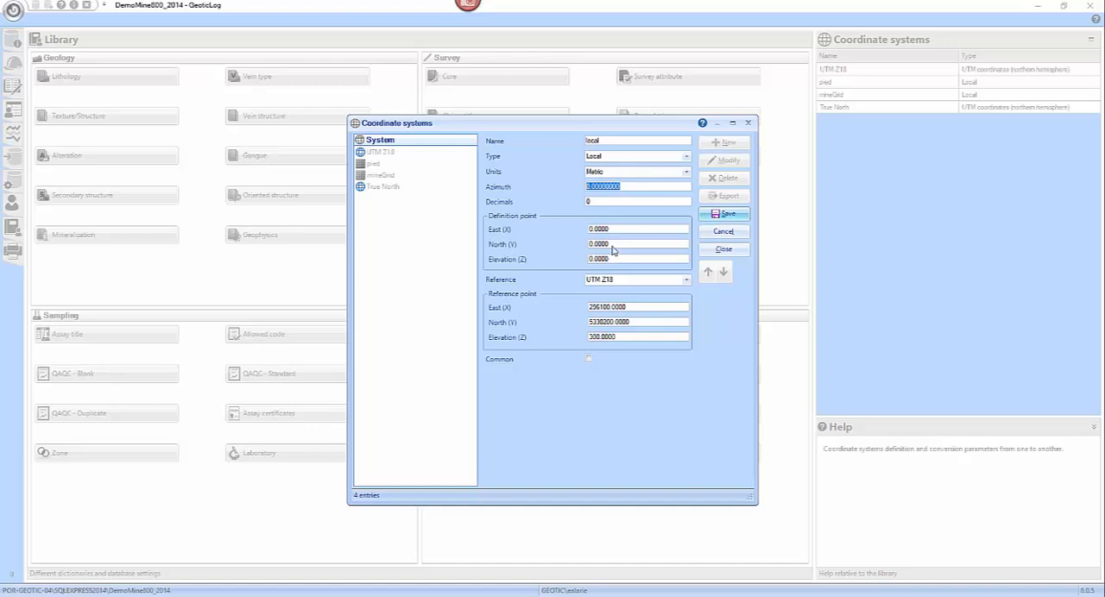
- Set the local system's azimuth to 25, keep UTM Z18 as its reference, and leave it without saving
text(25)
click(630, 230)
click(686, 279)
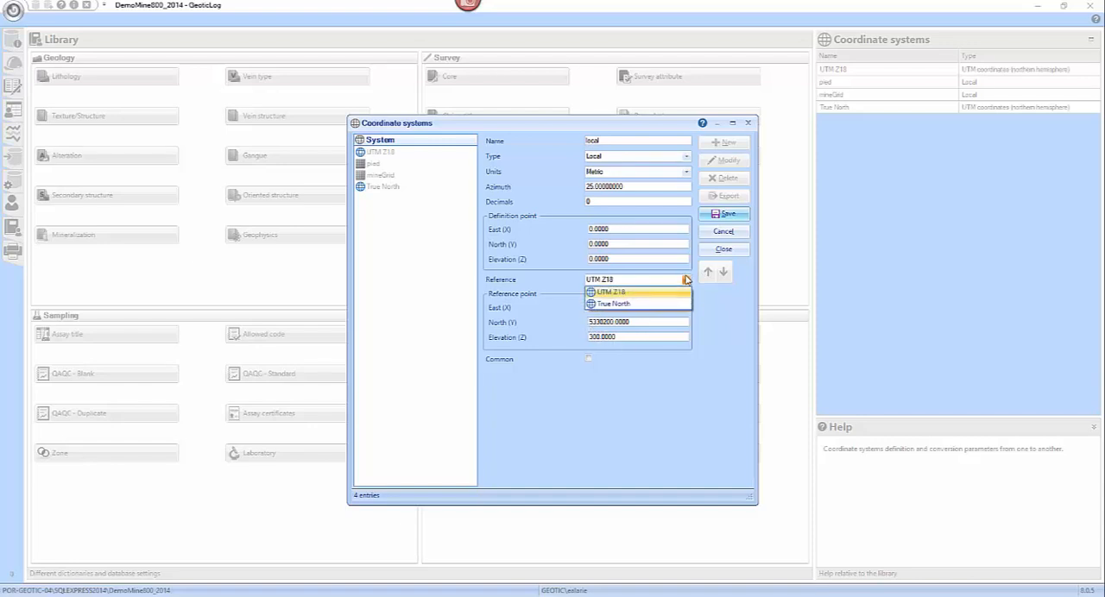
click(685, 282)
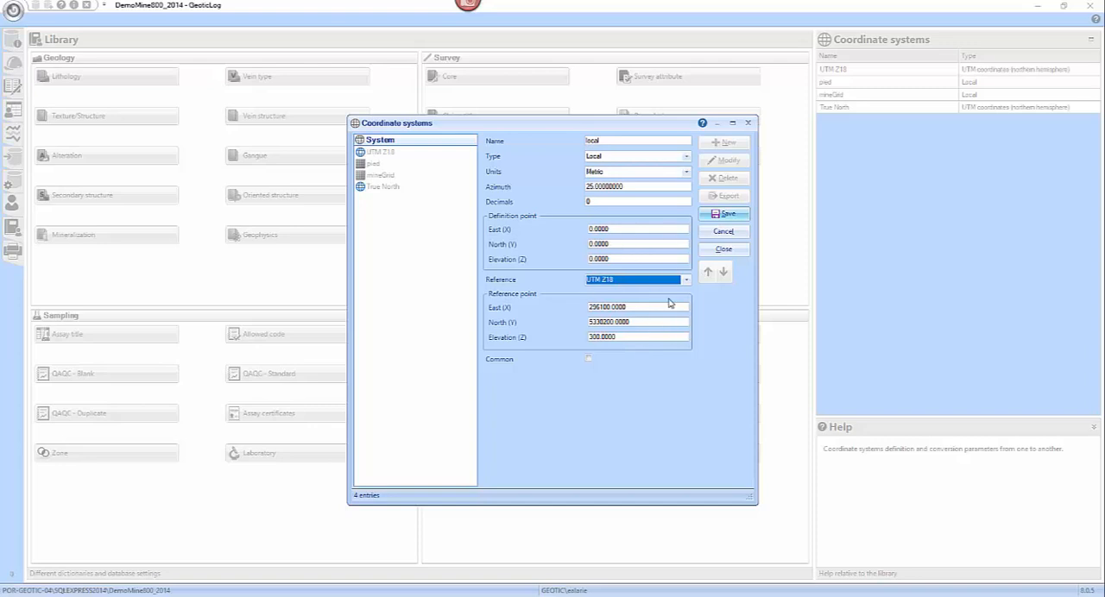
click(740, 250)
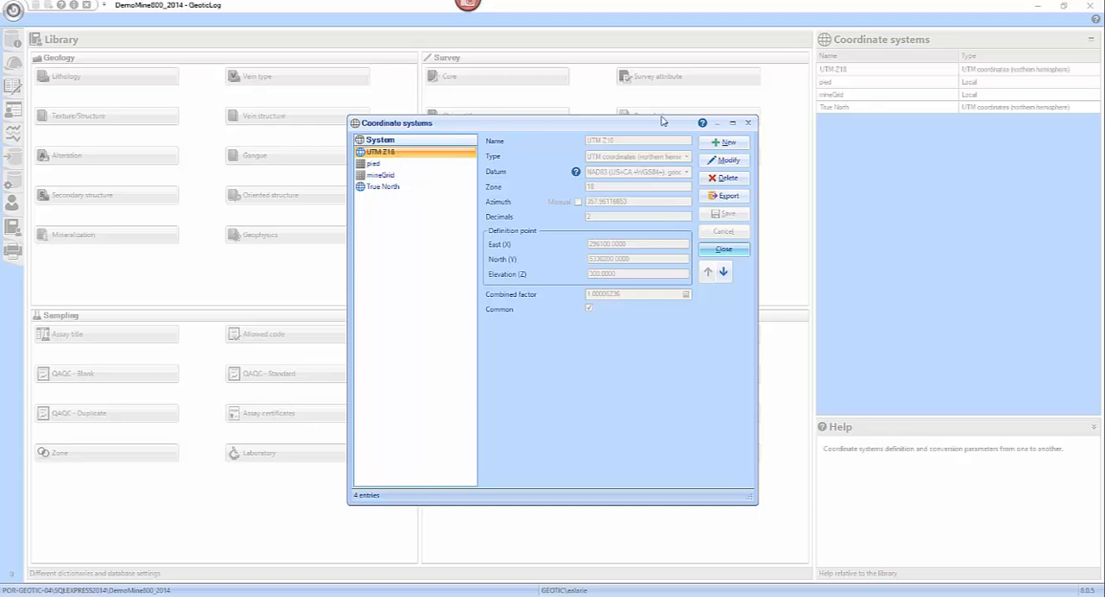
- Start modifying the UTM Z18 system, leave it unchanged, and close the coordinate systems window
click(728, 160)
click(591, 335)
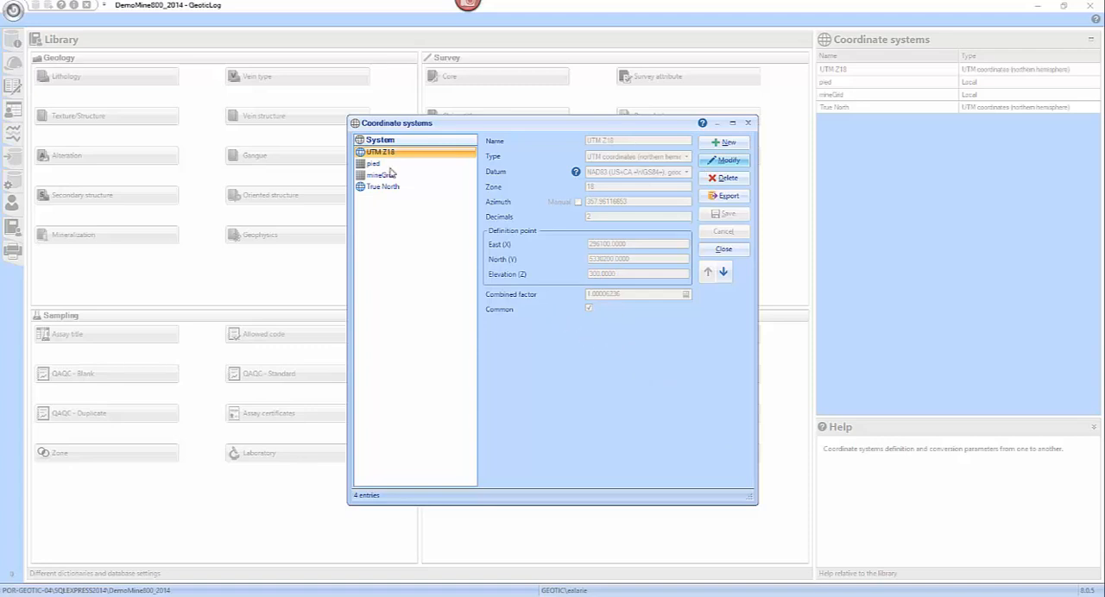
click(723, 249)
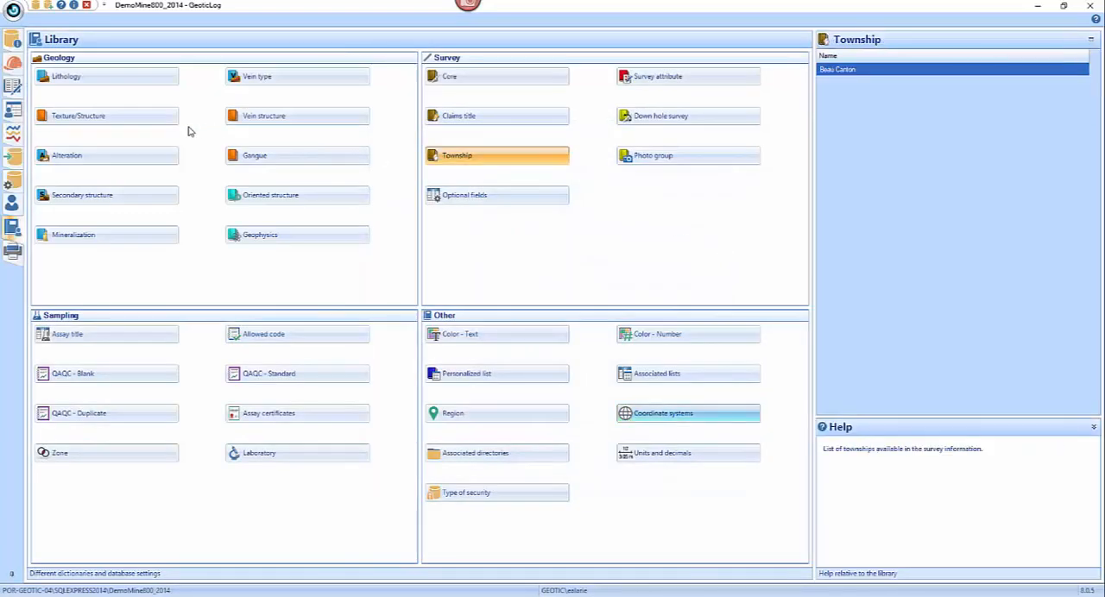
- Edit the Rich-Ore project, turn its visible systems pied and mineGrid off and on again, and close the projects manager without saving
click(17, 68)
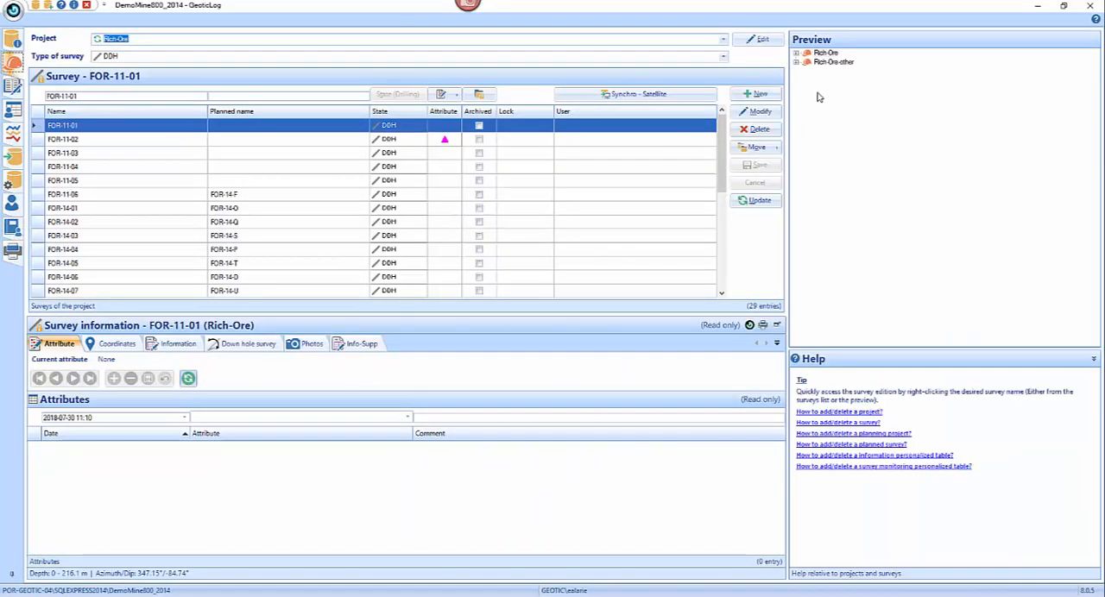
click(751, 40)
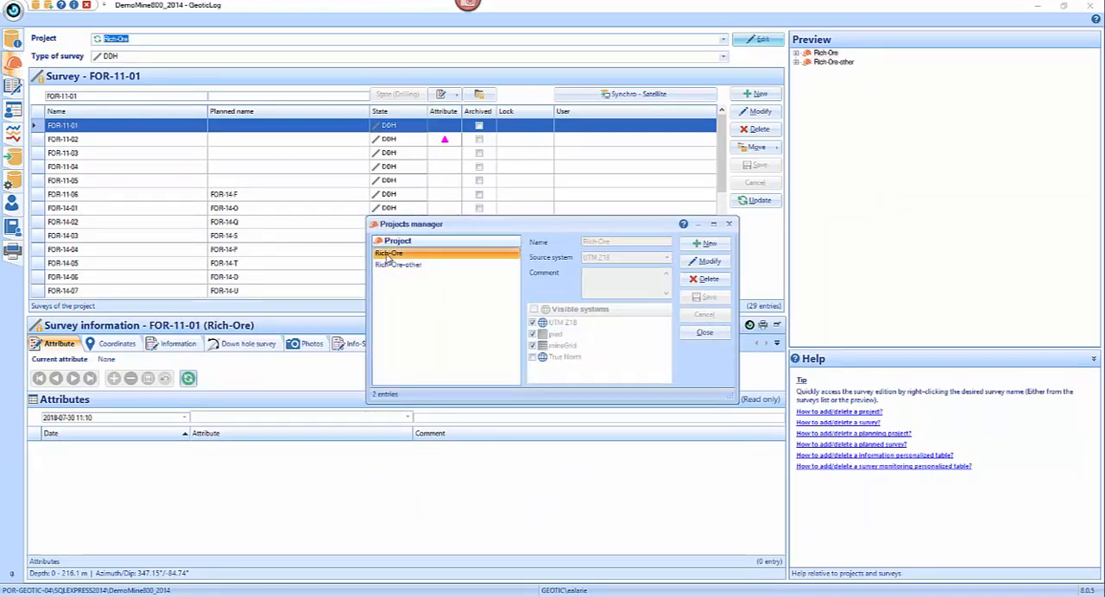
click(716, 263)
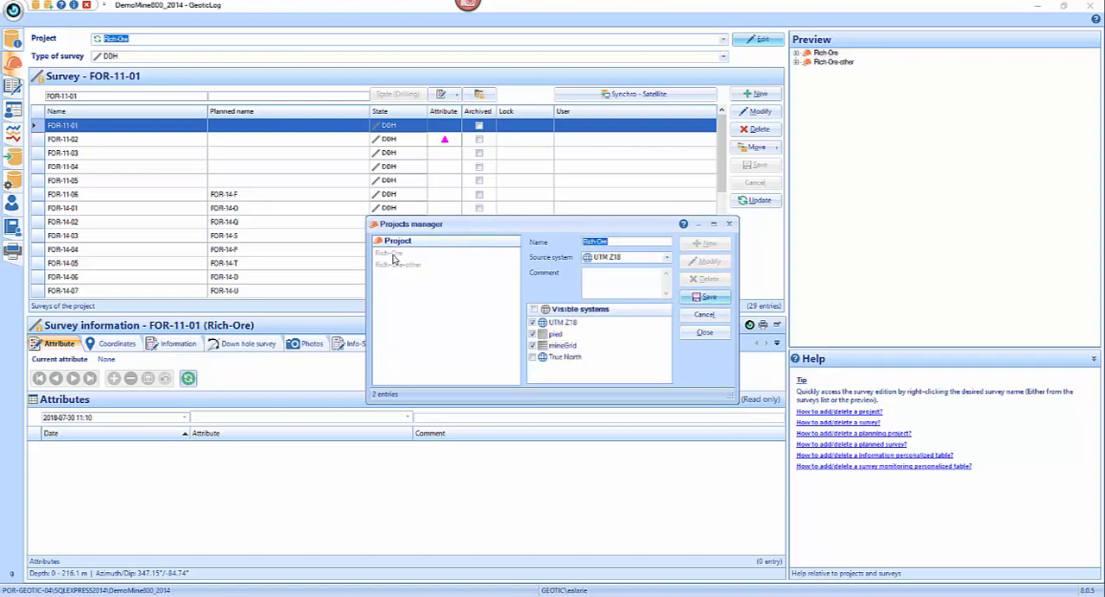
click(532, 334)
click(533, 345)
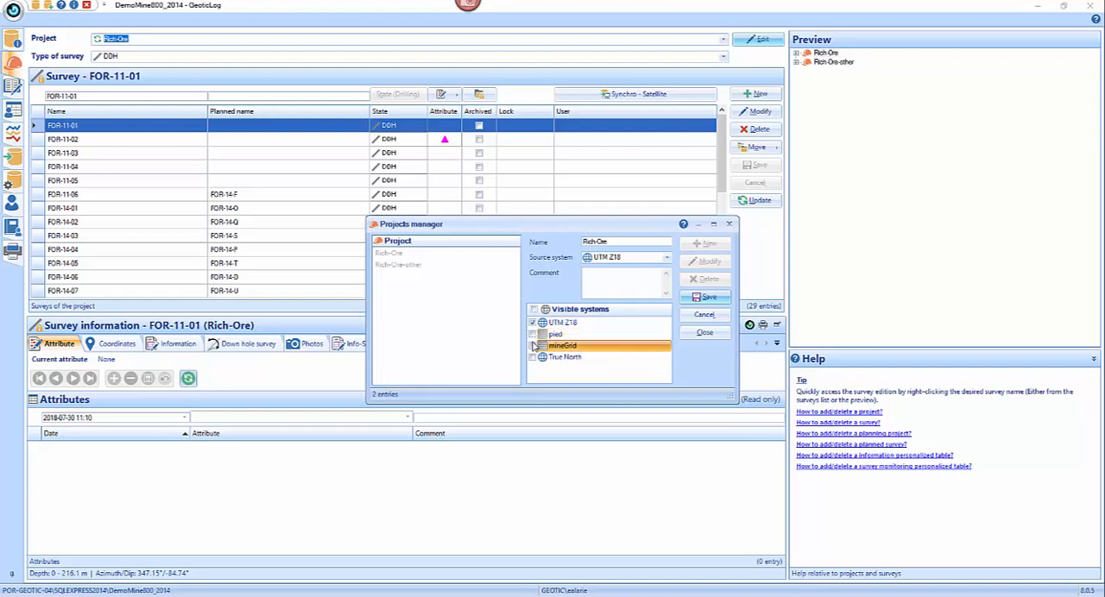
click(533, 346)
click(533, 334)
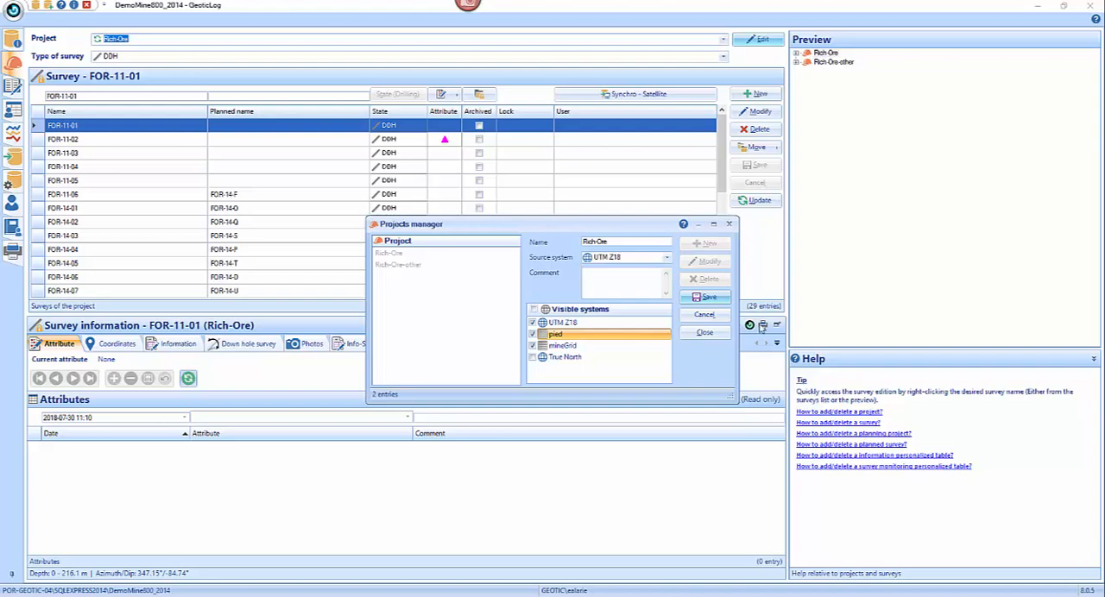
click(705, 333)
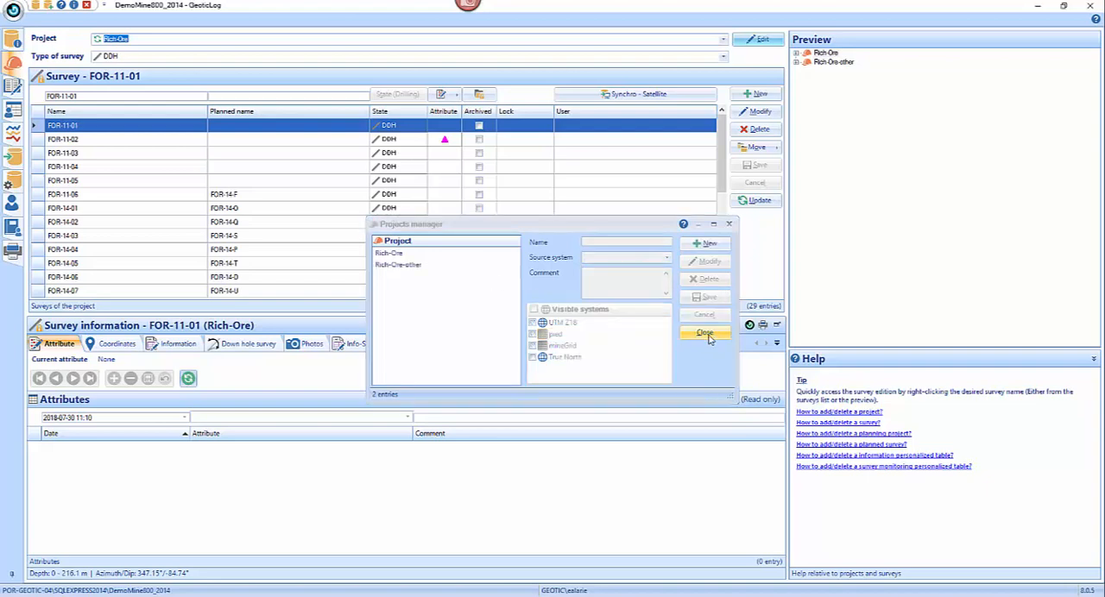
- Look over the Import/Export section, and view the Library's coordinate systems before closing them
click(14, 159)
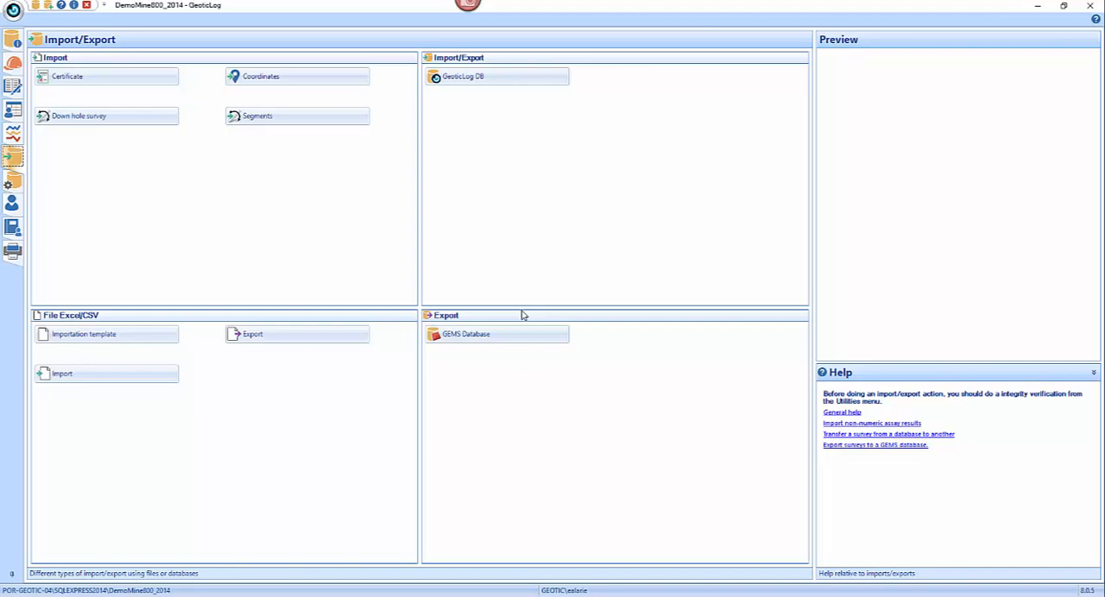
click(13, 226)
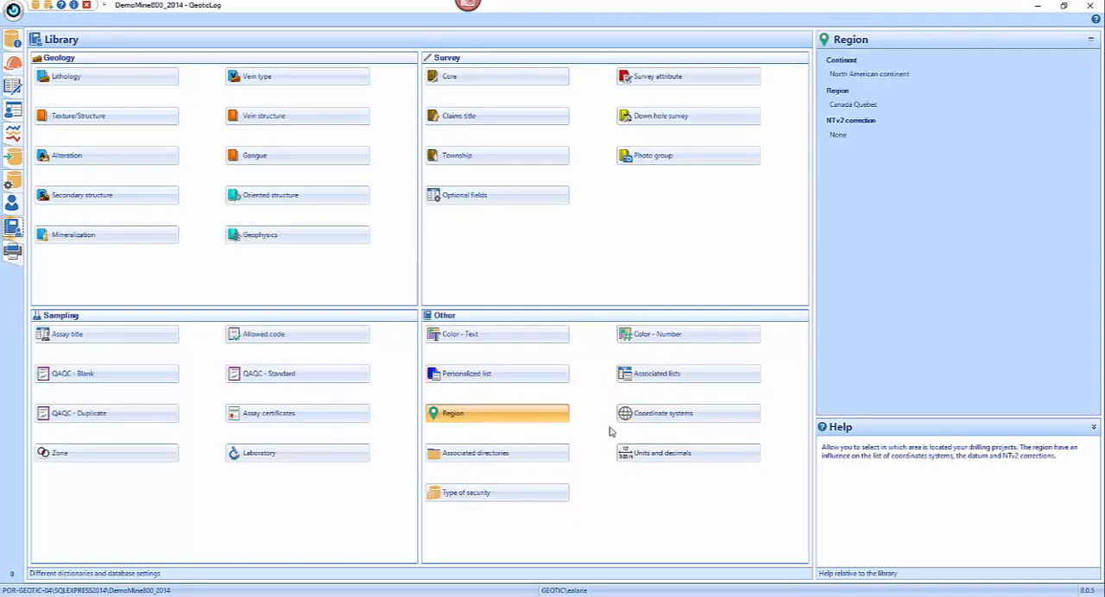
click(740, 422)
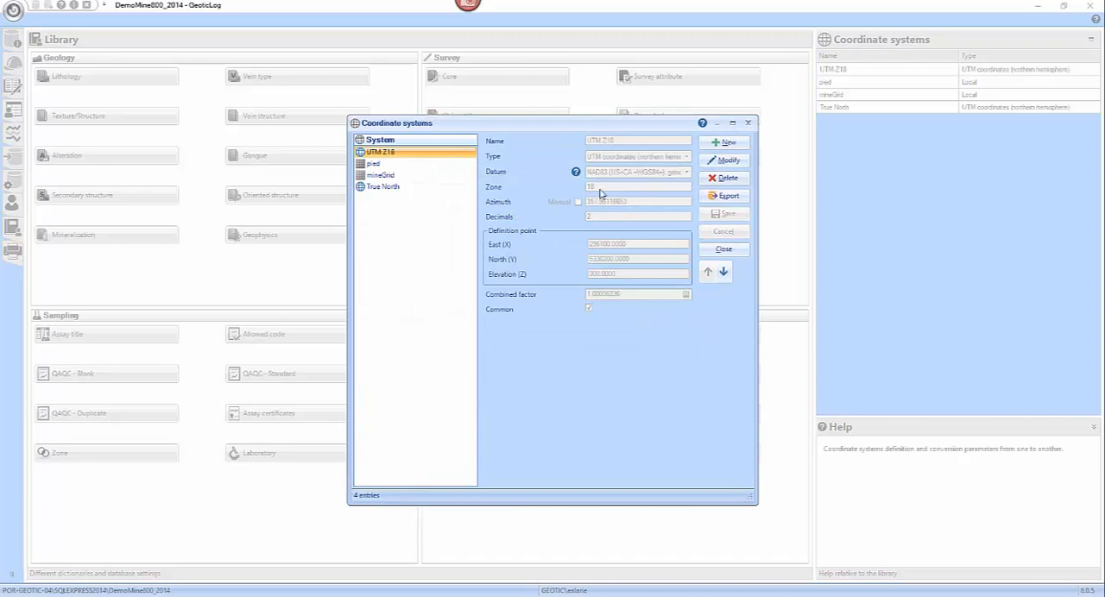
click(723, 249)
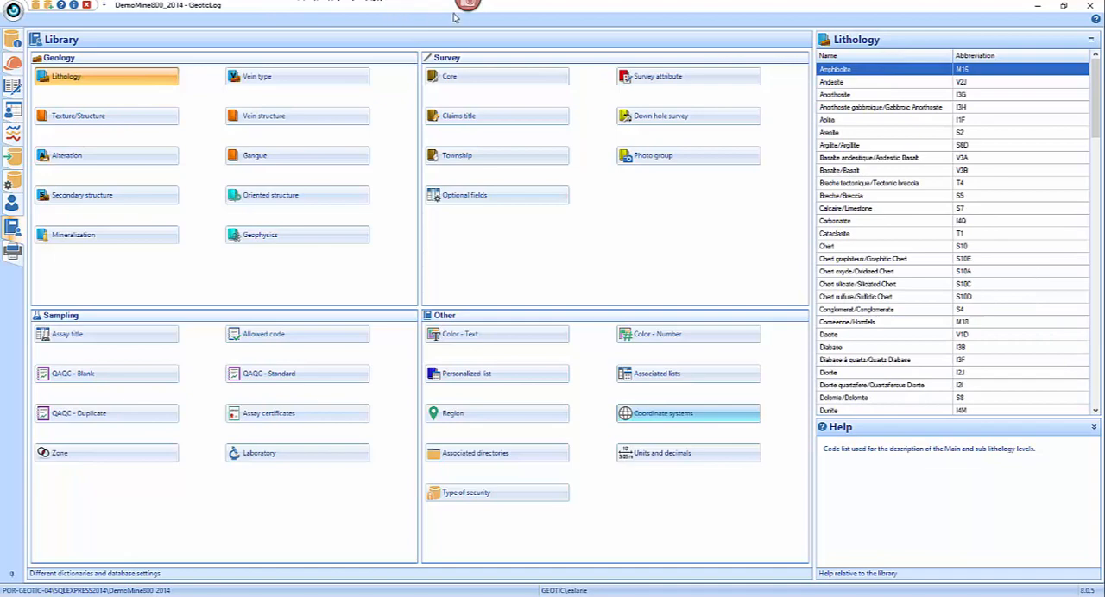
mouse_move(468, 15)
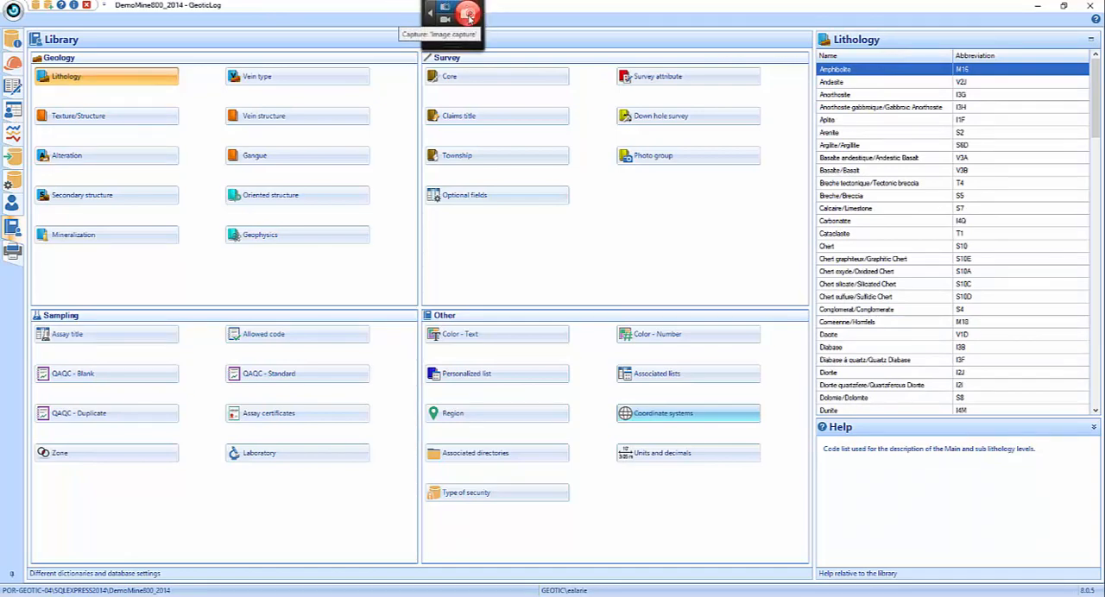
click(470, 17)
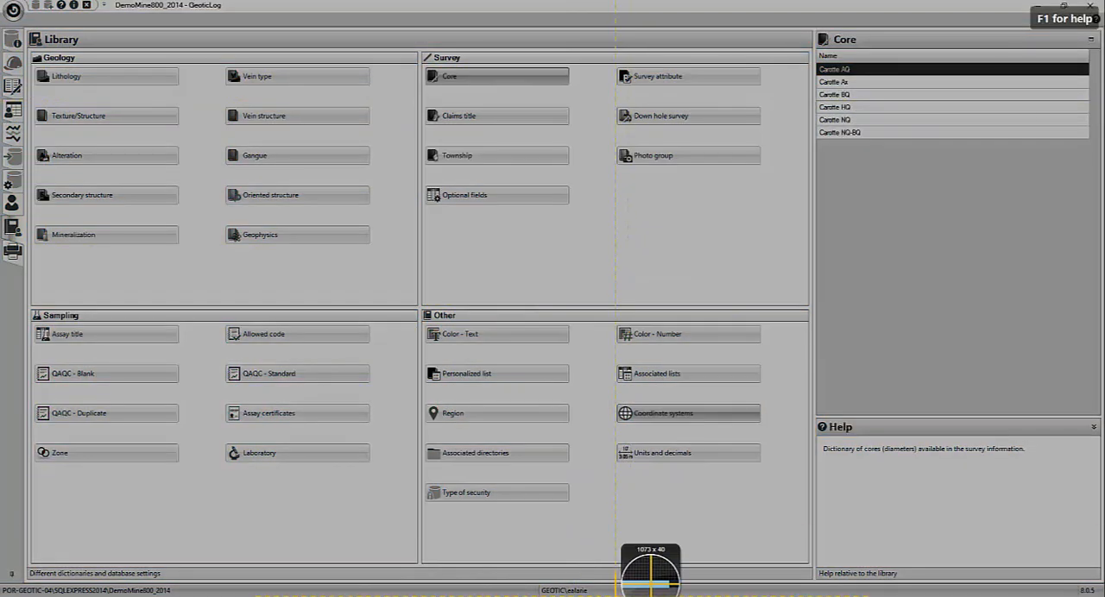
key(Escape)
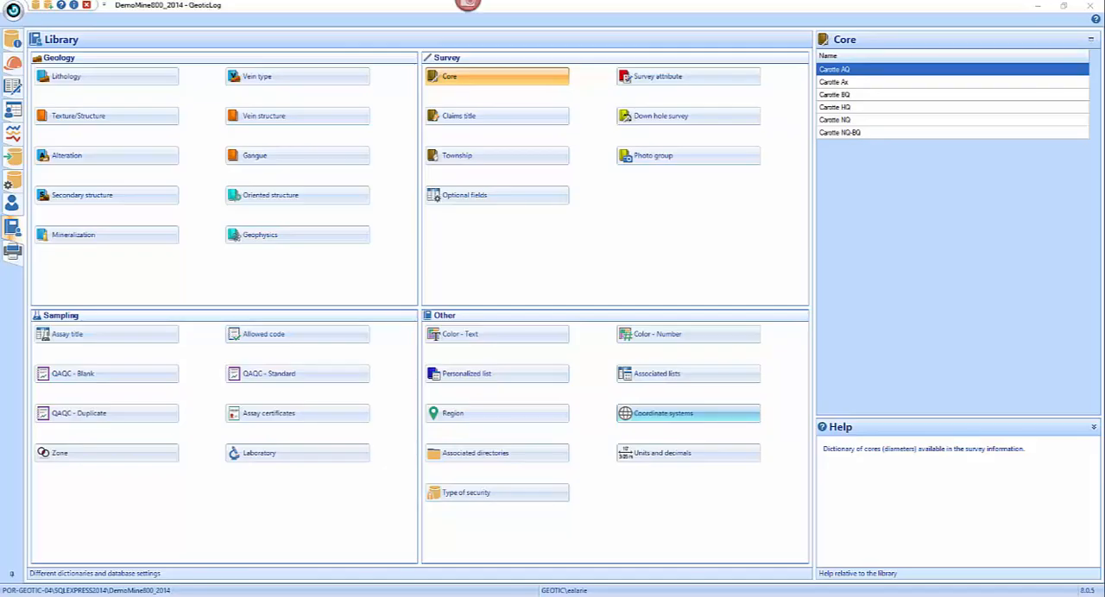